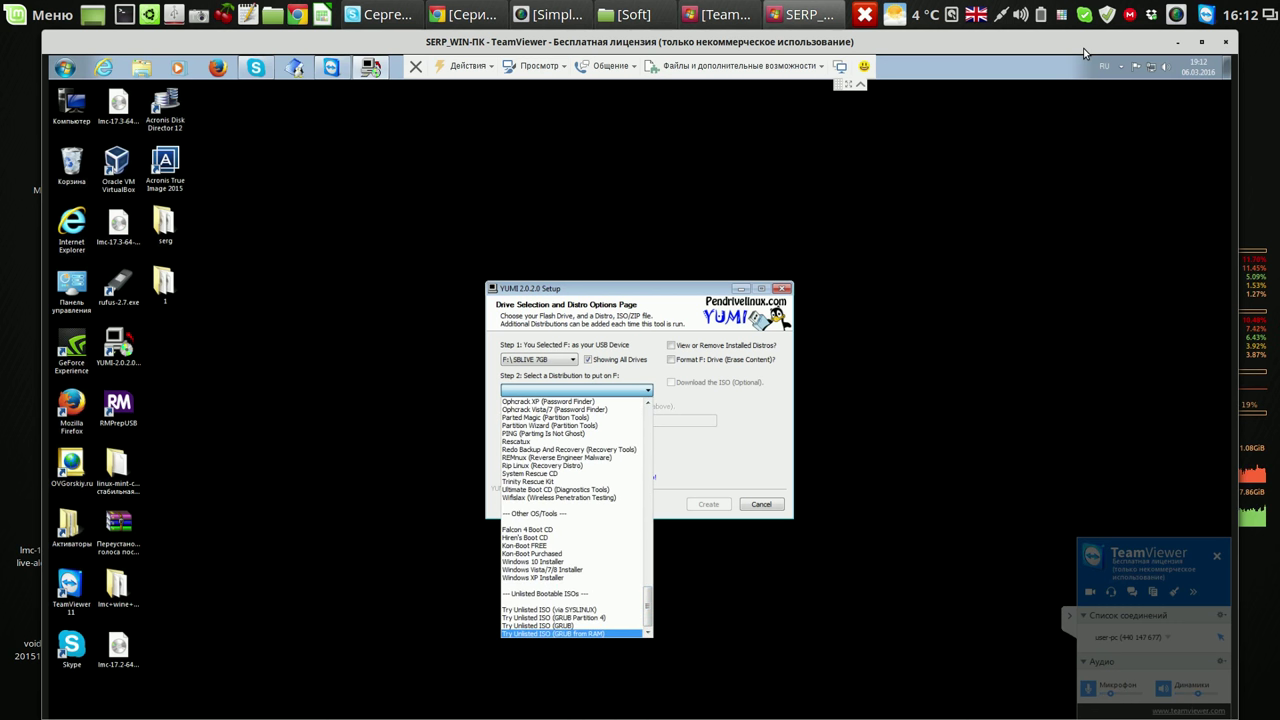
Choose Try Unlisted ISO (GRUB from RAM) for drive F:, finish that YUMI installation and agree to add another ISO.
{"action": "key", "text": "Return"}
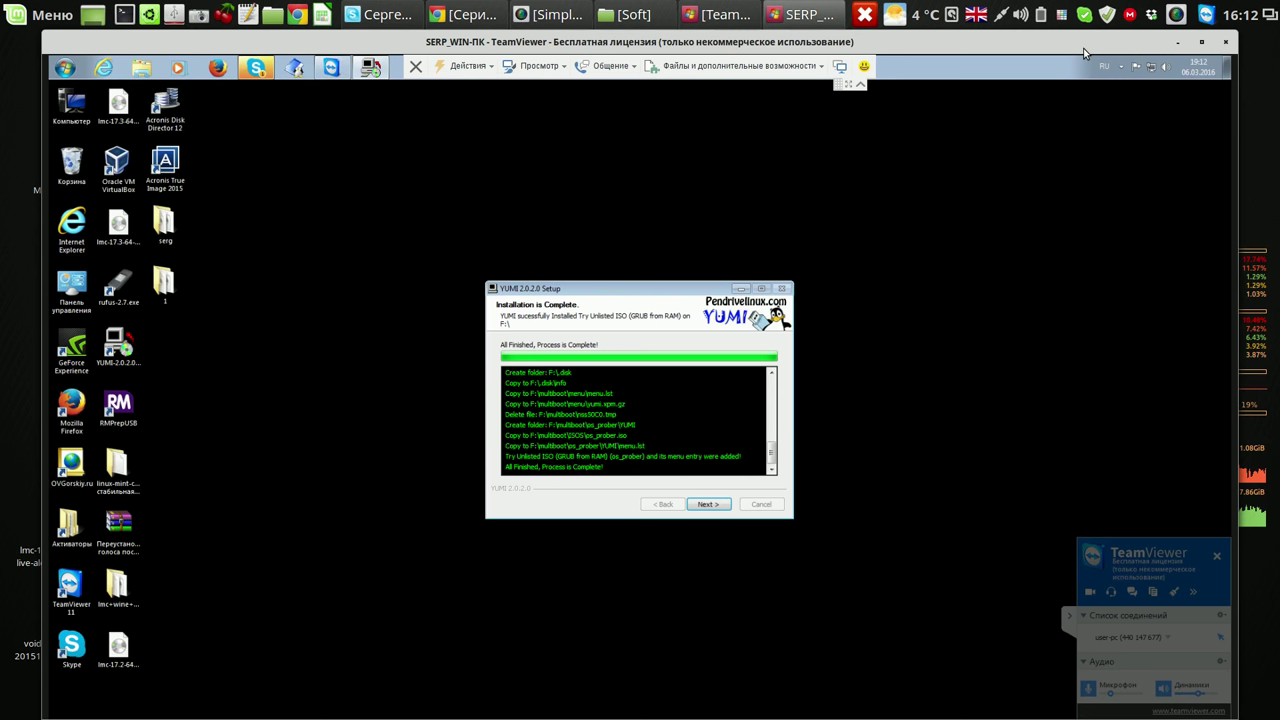
{"action": "key", "text": "Return"}
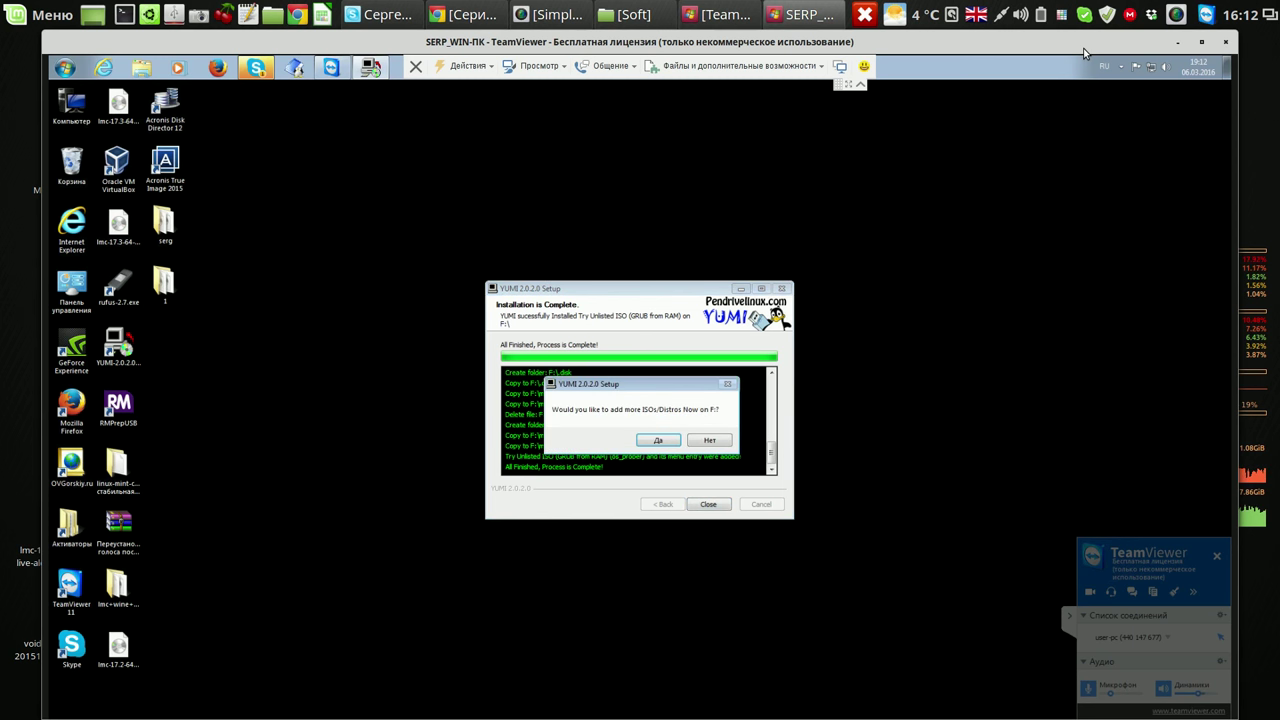
{"action": "key", "text": "Return"}
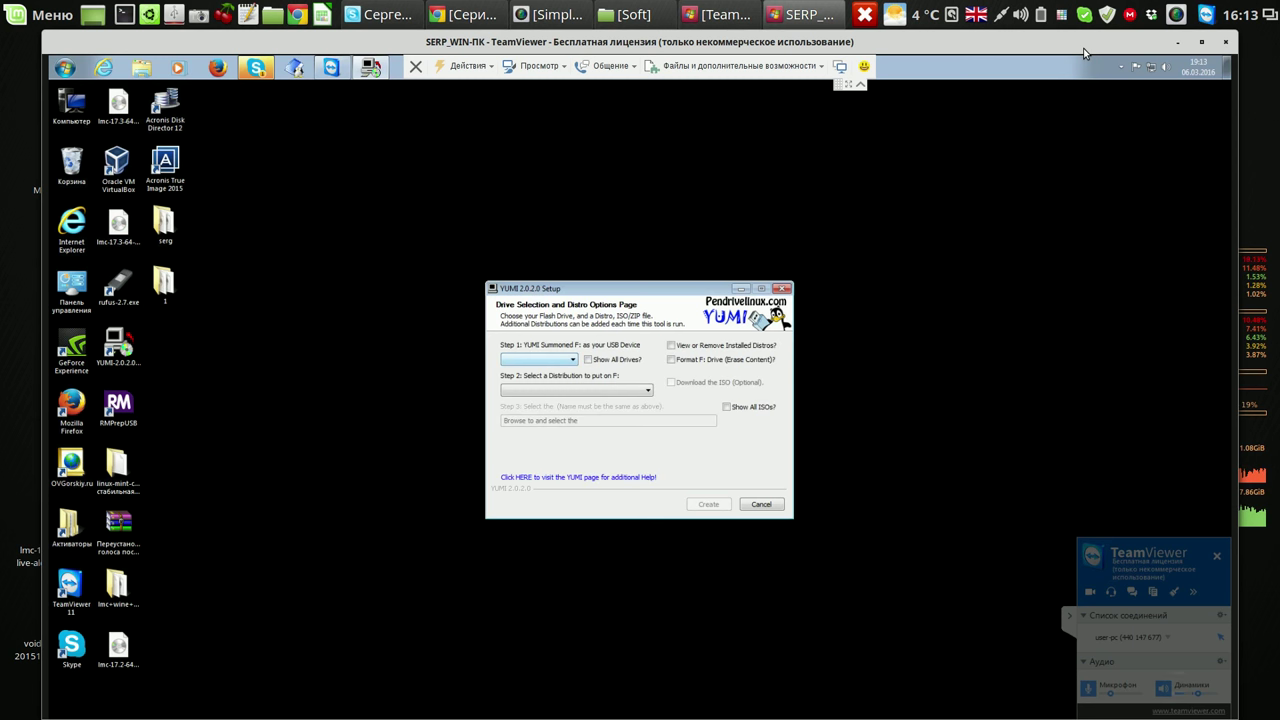
Select F:\ MULTIBOOT 7GB as the target USB drive for the next distribution in YUMI.
{"action": "key", "text": "alt+Down"}
{"action": "key", "text": "Down"}
{"action": "key", "text": "Down"}
{"action": "key", "text": "Down"}
{"action": "key", "text": "Down"}
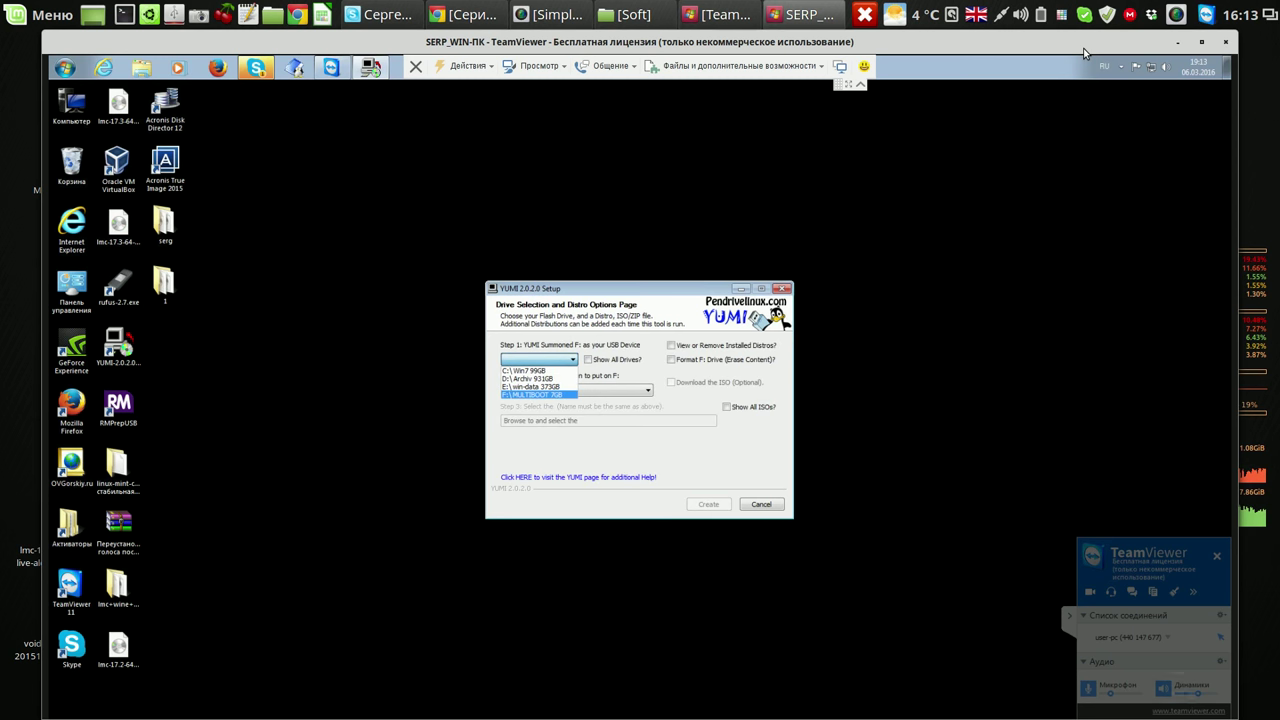
{"action": "key", "text": "Return"}
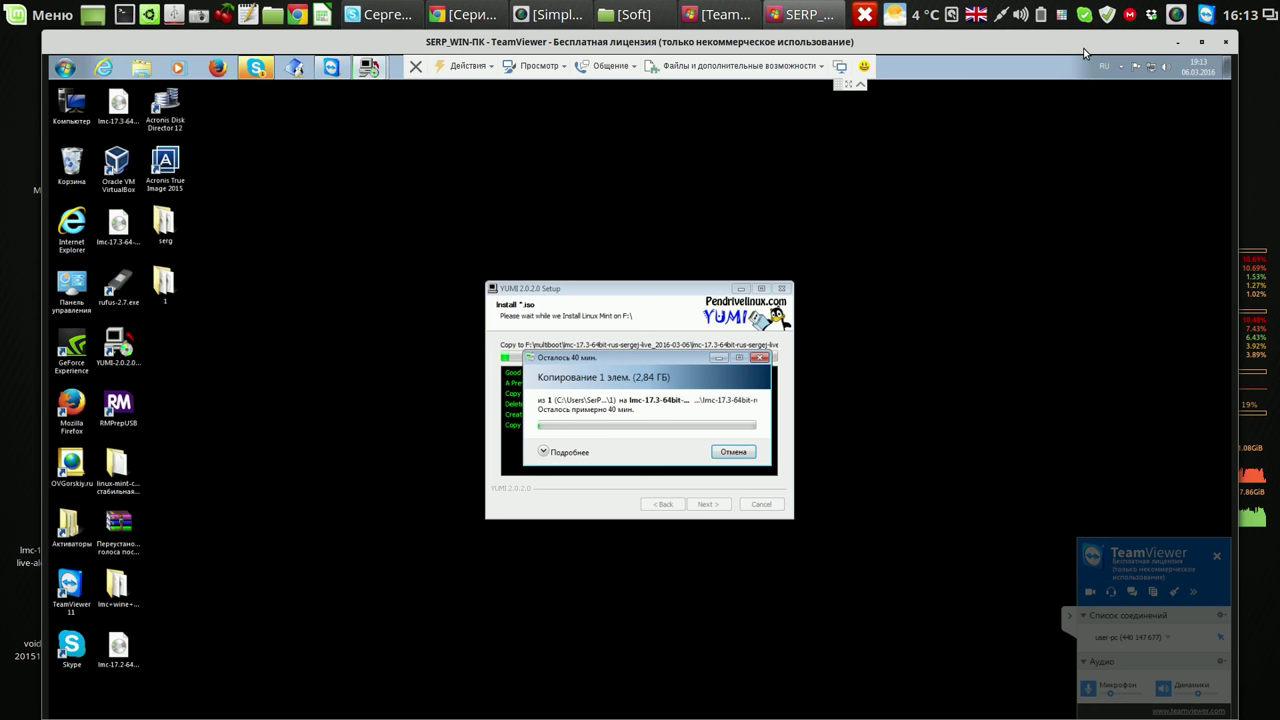
{"action": "left_click", "coordinate": [1176, 16]}
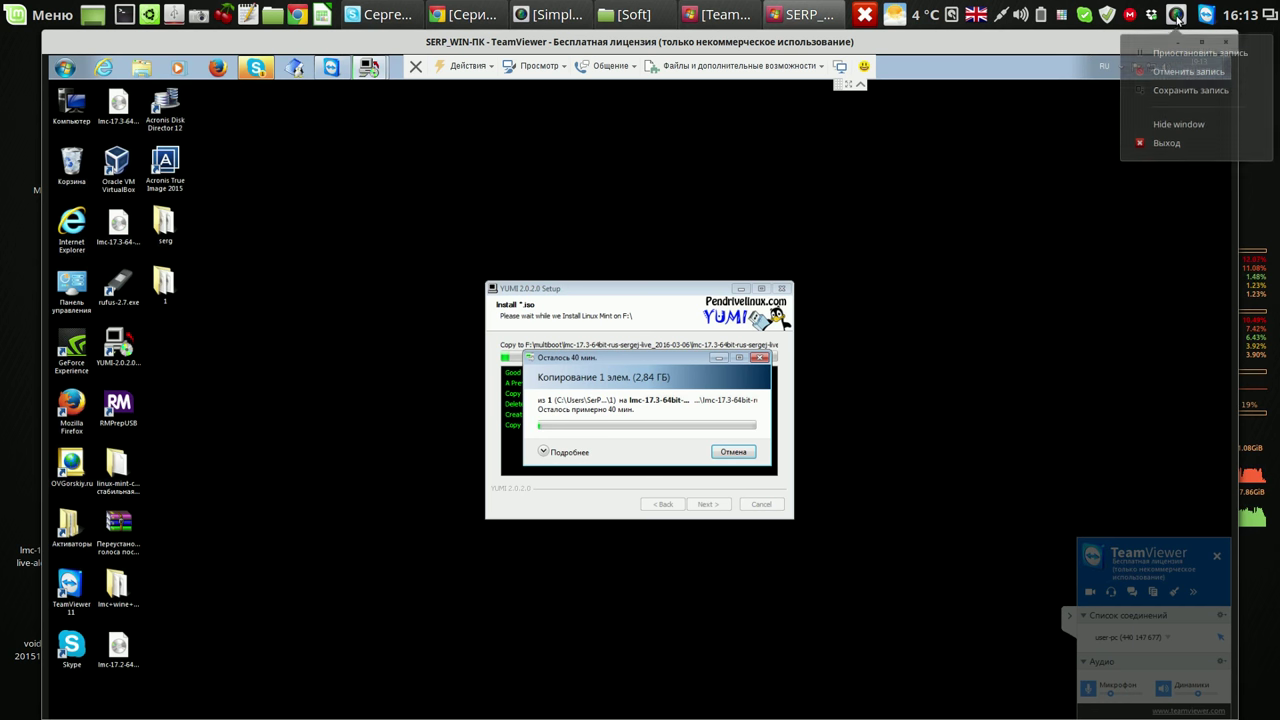
{"action": "left_click", "coordinate": [1200, 55]}
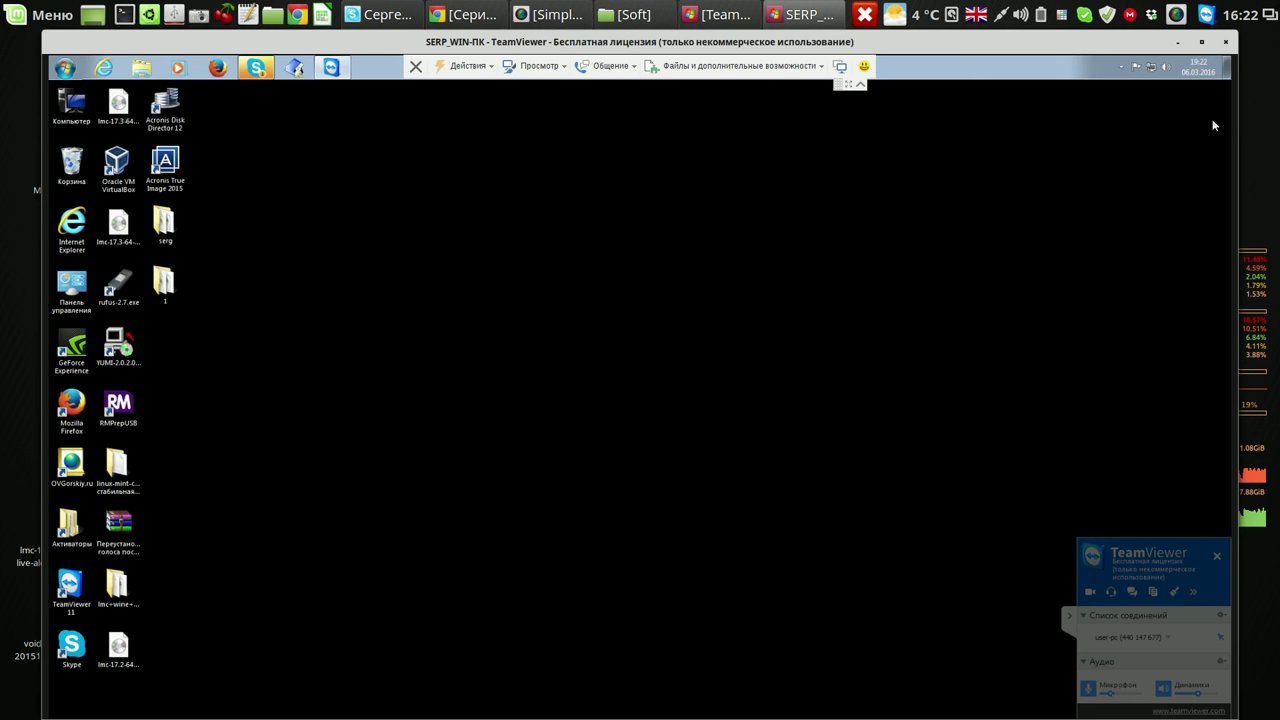
{"action": "key", "text": "super"}
{"action": "left_click", "coordinate": [1177, 15]}
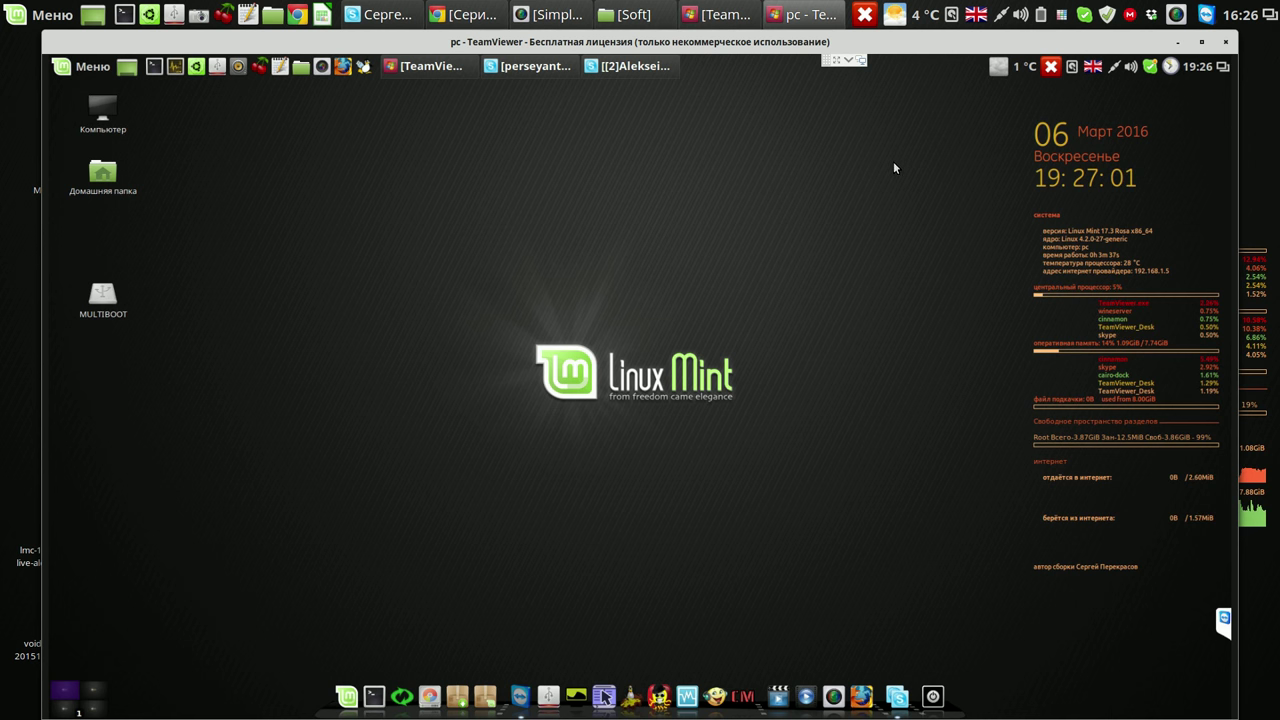
Open the Driver Manager from System Settings, confirm the authorization prompt and apply the recommended nvidia-352 driver.
{"action": "left_click", "coordinate": [70, 69]}
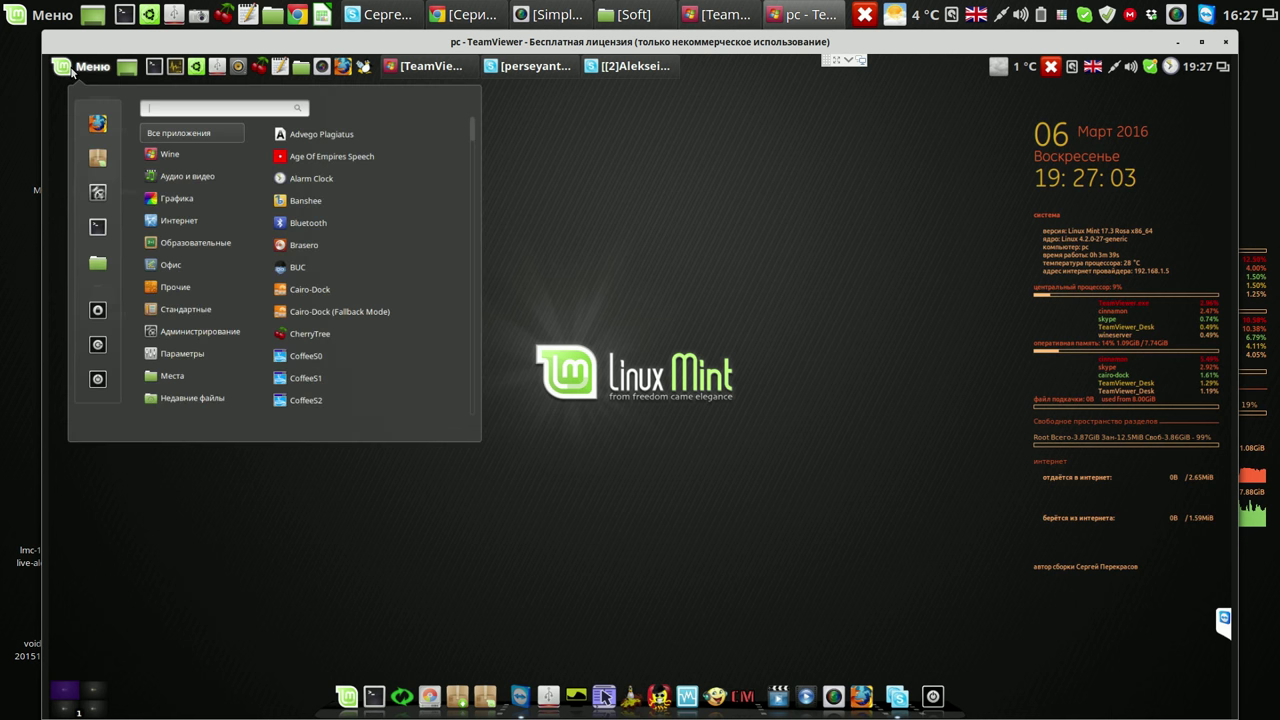
{"action": "left_click", "coordinate": [97, 192]}
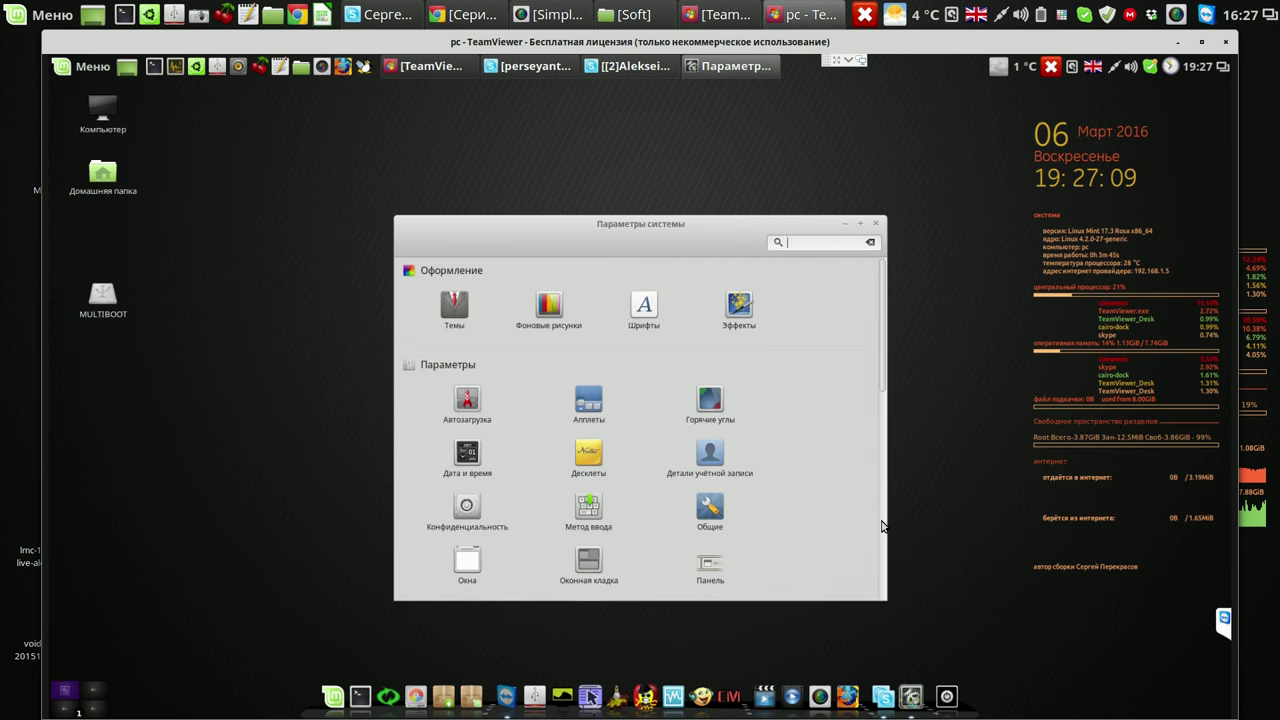
{"action": "scroll", "coordinate": [882, 525], "scroll_direction": "down", "scroll_amount": 5}
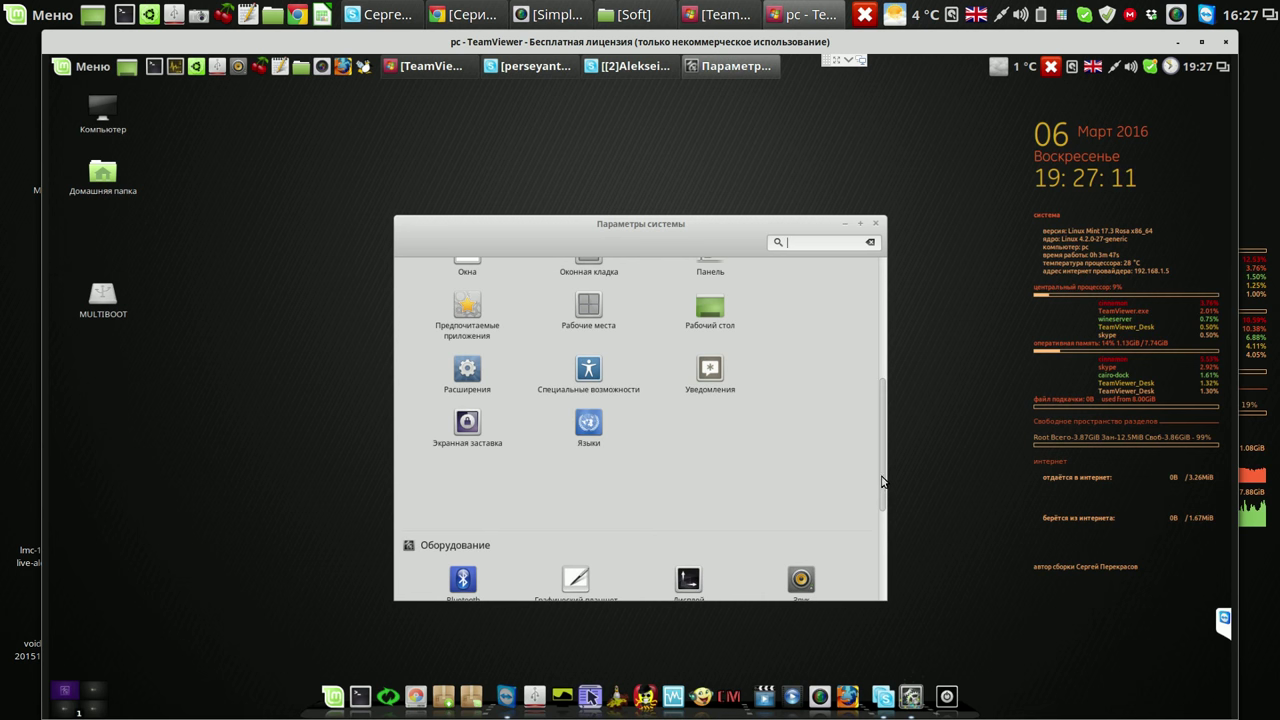
{"action": "scroll", "coordinate": [862, 578], "scroll_direction": "down", "scroll_amount": 4}
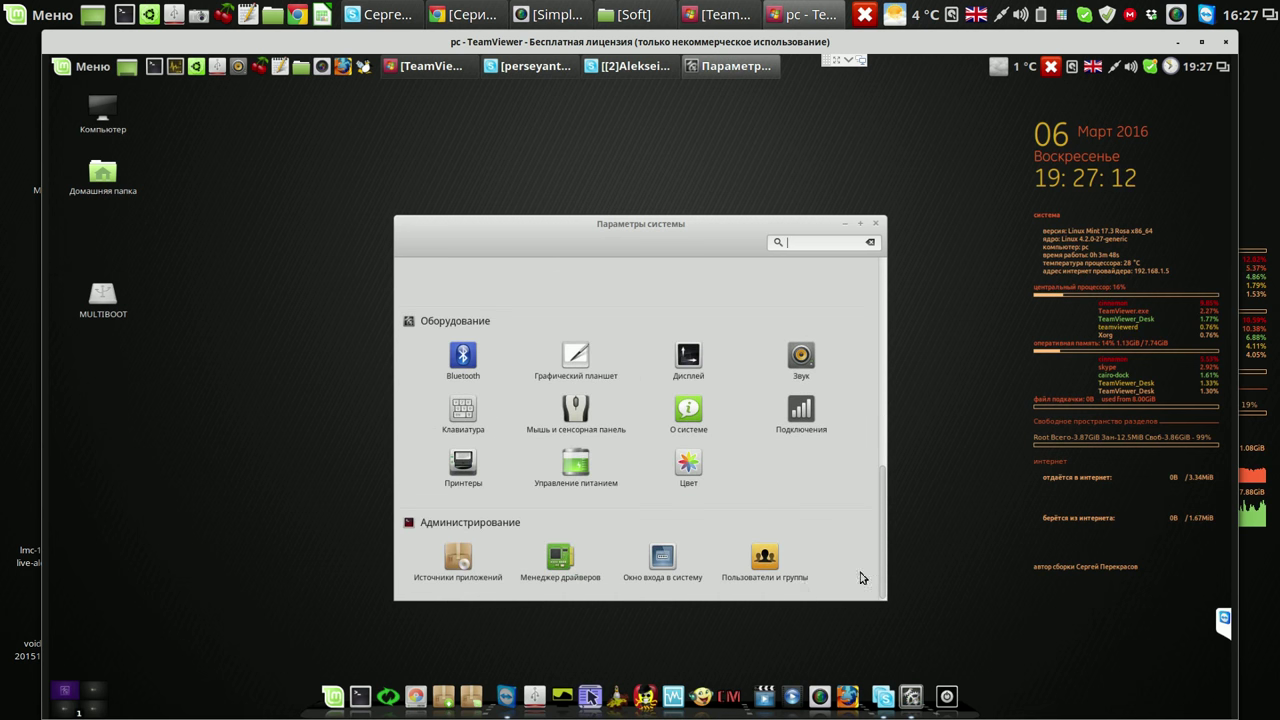
{"action": "left_click", "coordinate": [562, 560]}
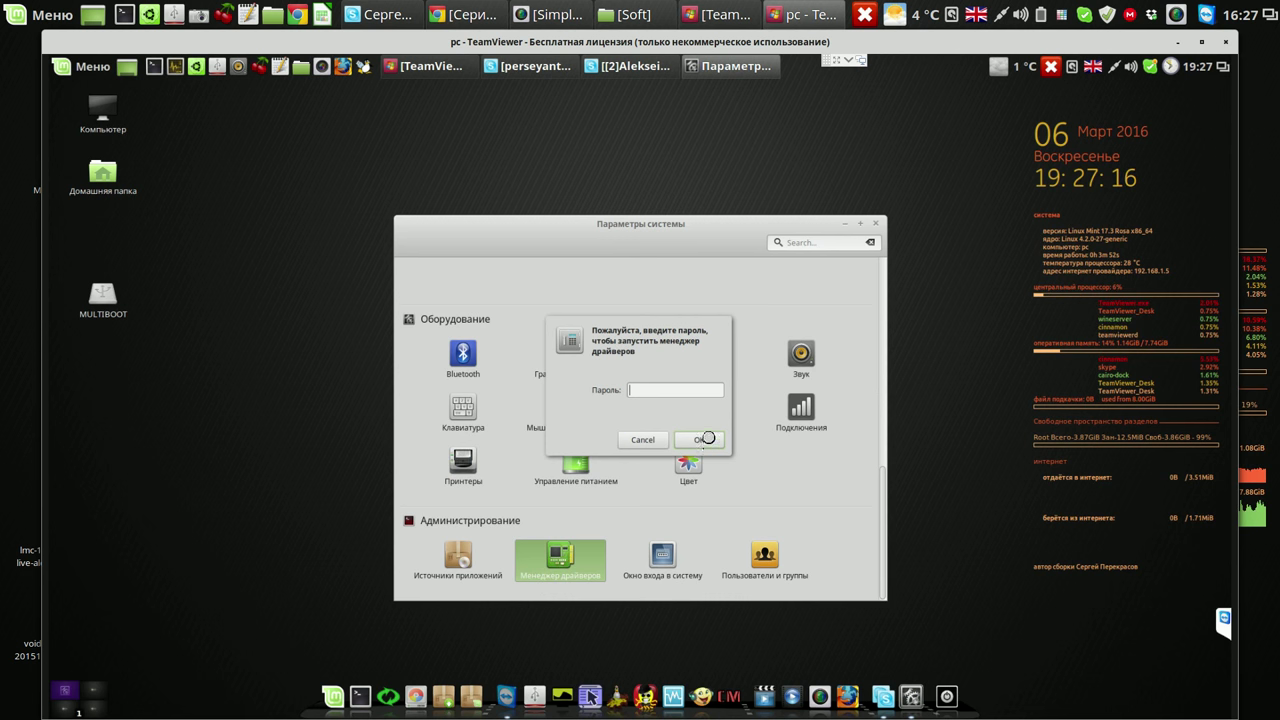
{"action": "left_click", "coordinate": [701, 441]}
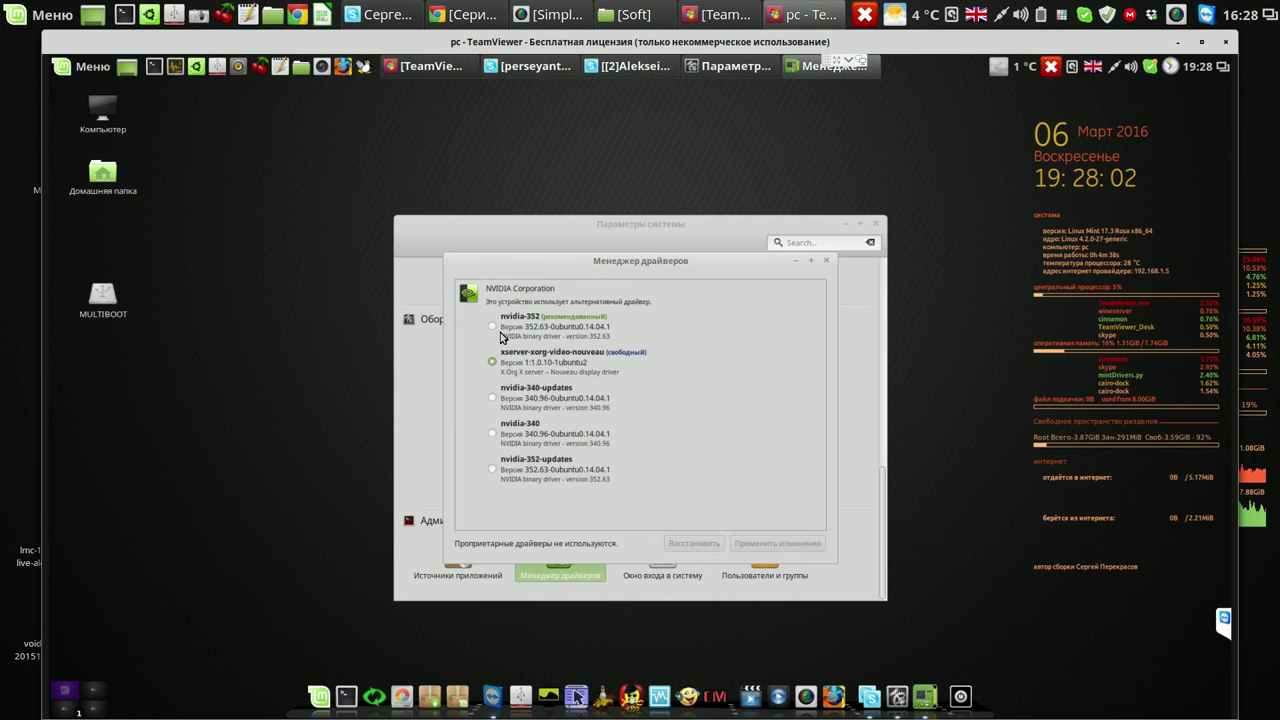
{"action": "left_click", "coordinate": [492, 327]}
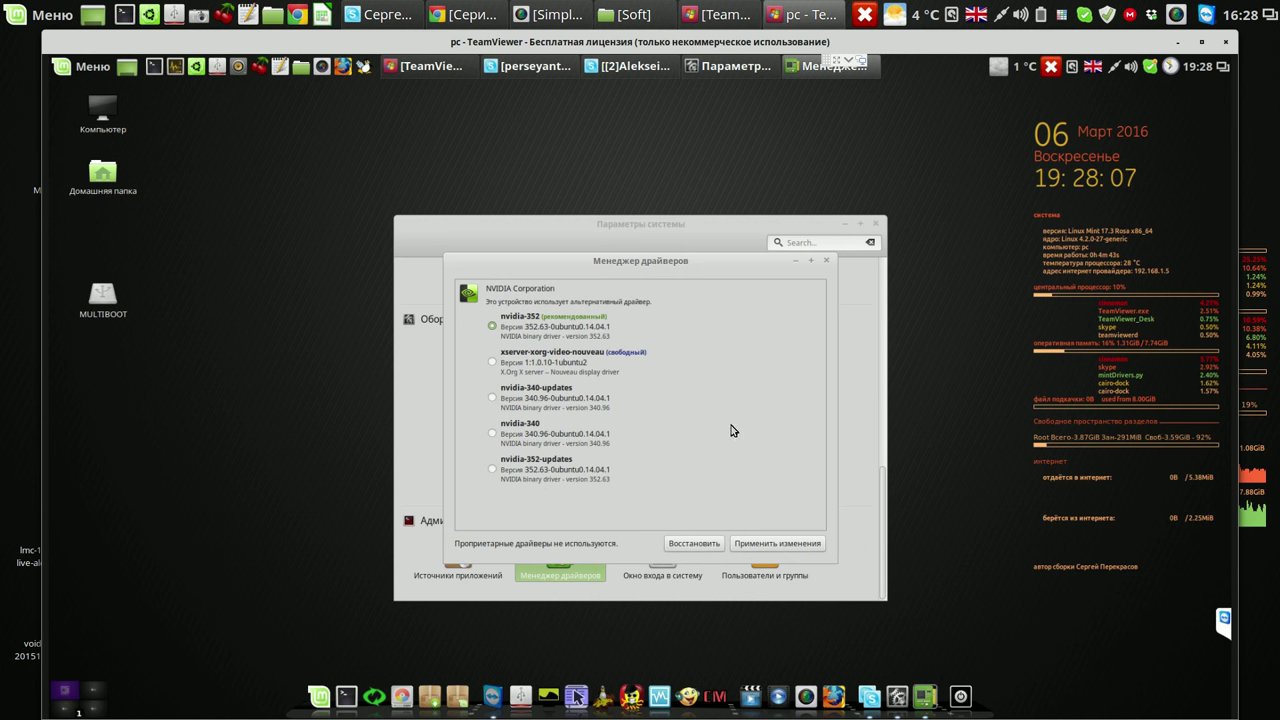
{"action": "left_click", "coordinate": [760, 548]}
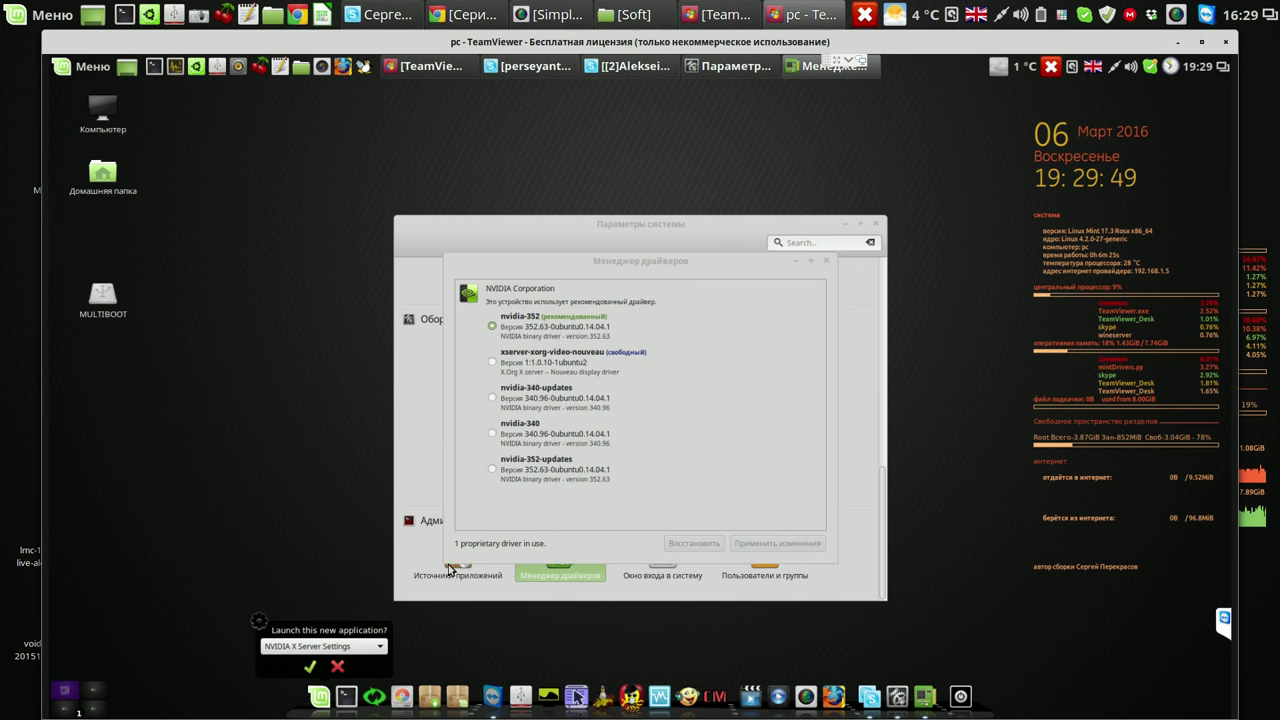
Launch NVIDIA X Server Settings and save the application profile changes from its Profiles list.
{"action": "left_click", "coordinate": [310, 667]}
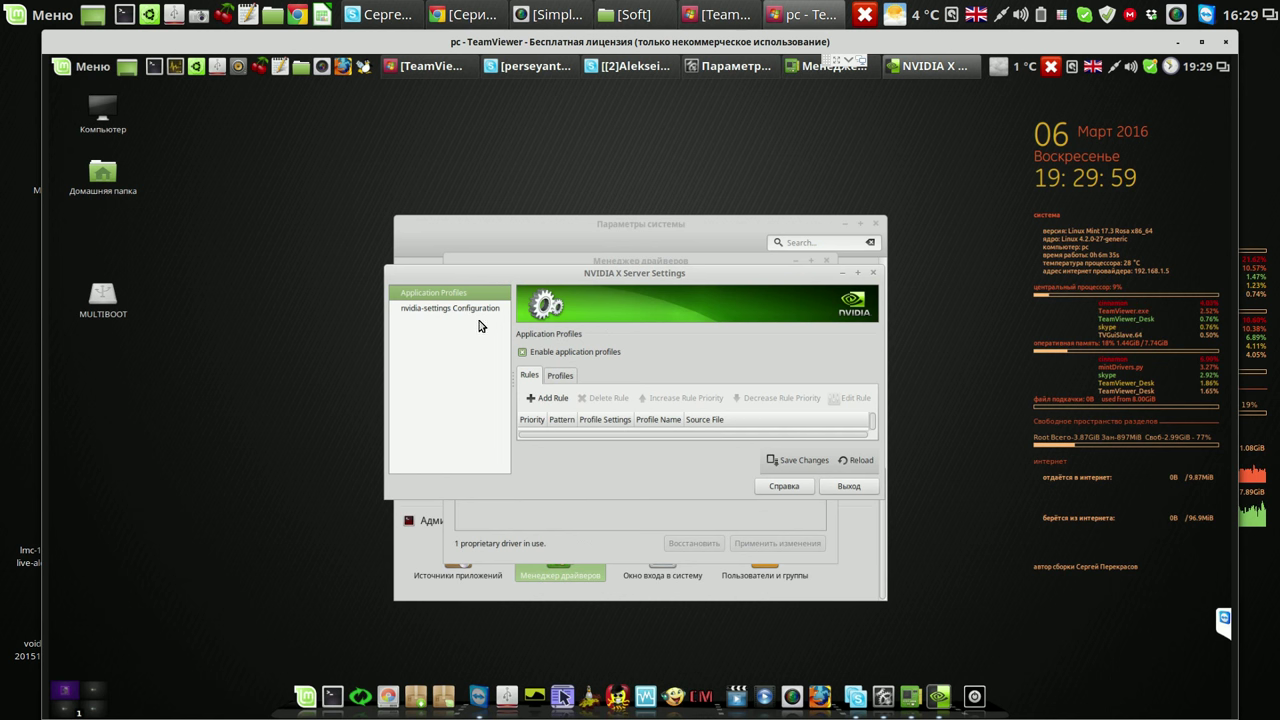
{"action": "left_click", "coordinate": [561, 377]}
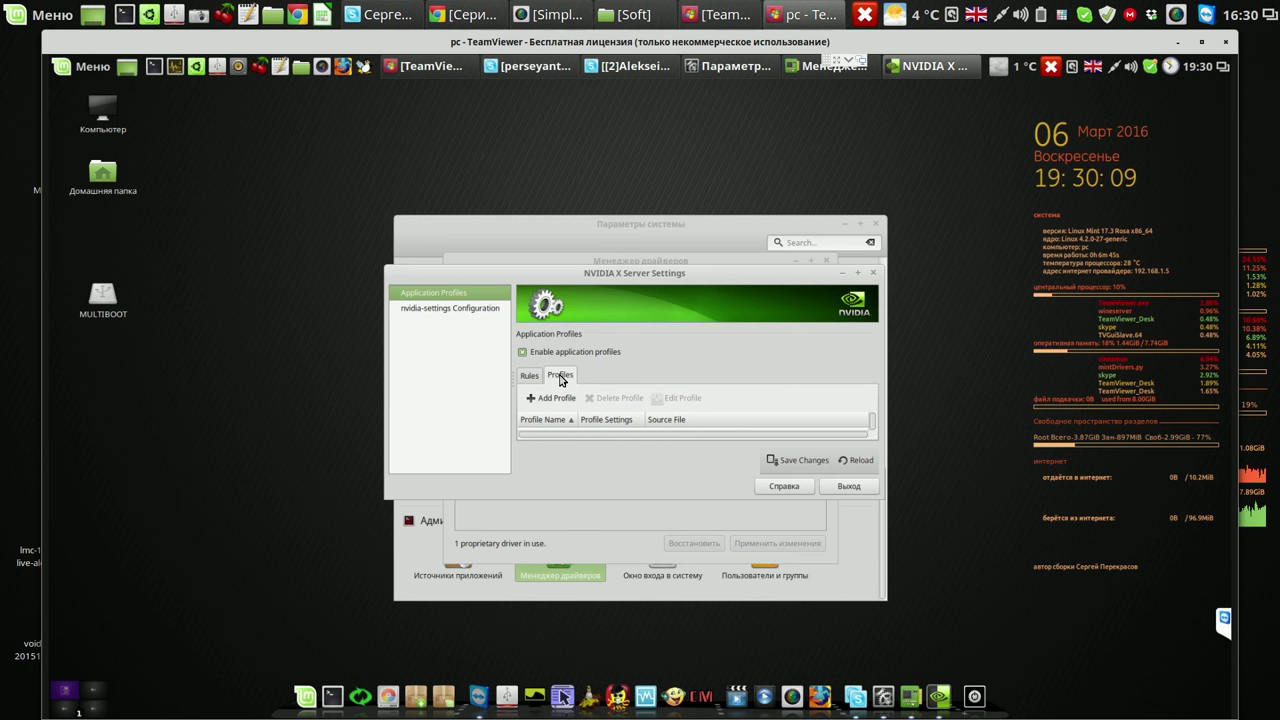
{"action": "left_click", "coordinate": [799, 462]}
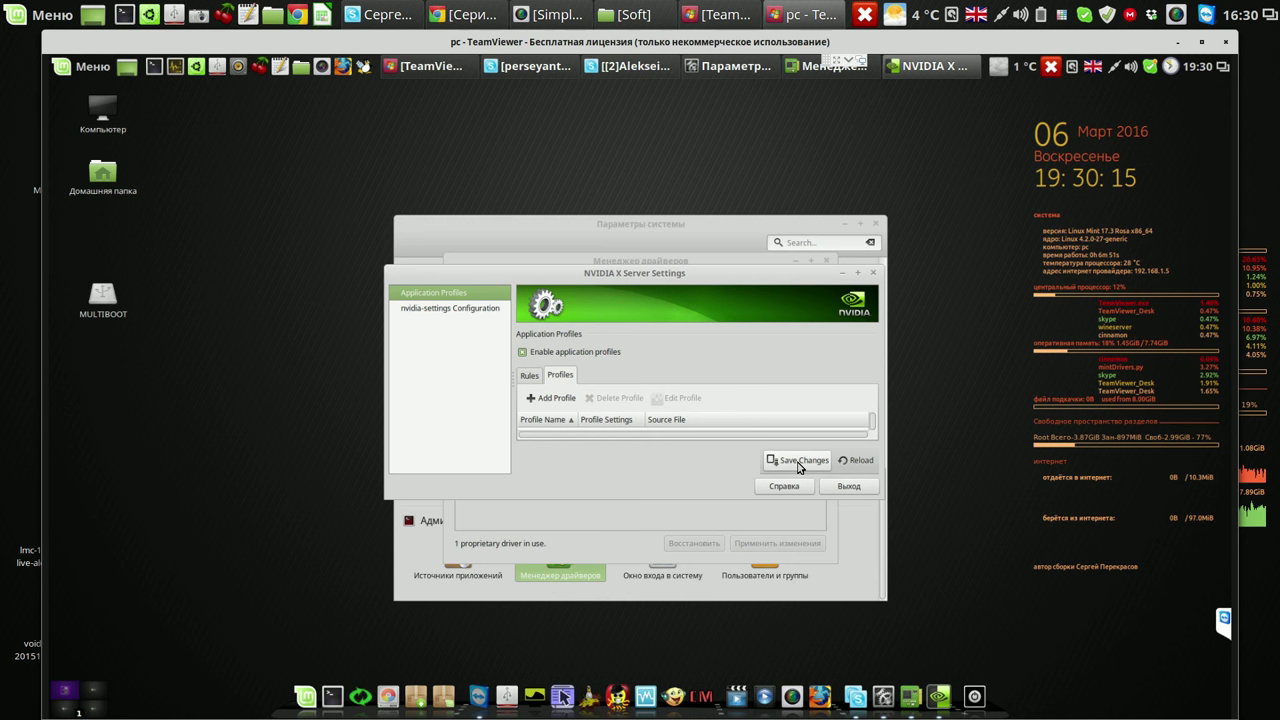
{"action": "left_click", "coordinate": [799, 465]}
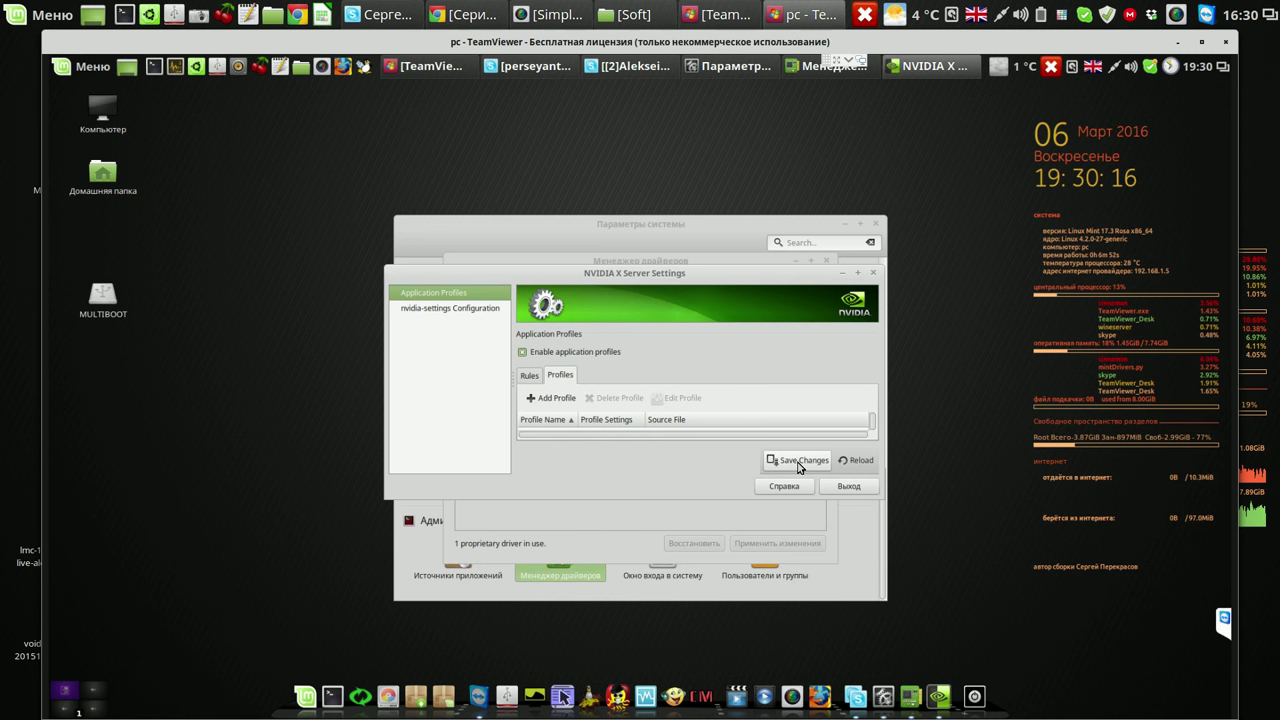
Save the current nvidia-settings configuration as .nvidia-settings-rc in the home folder, and close the open settings windows.
{"action": "left_click", "coordinate": [470, 312]}
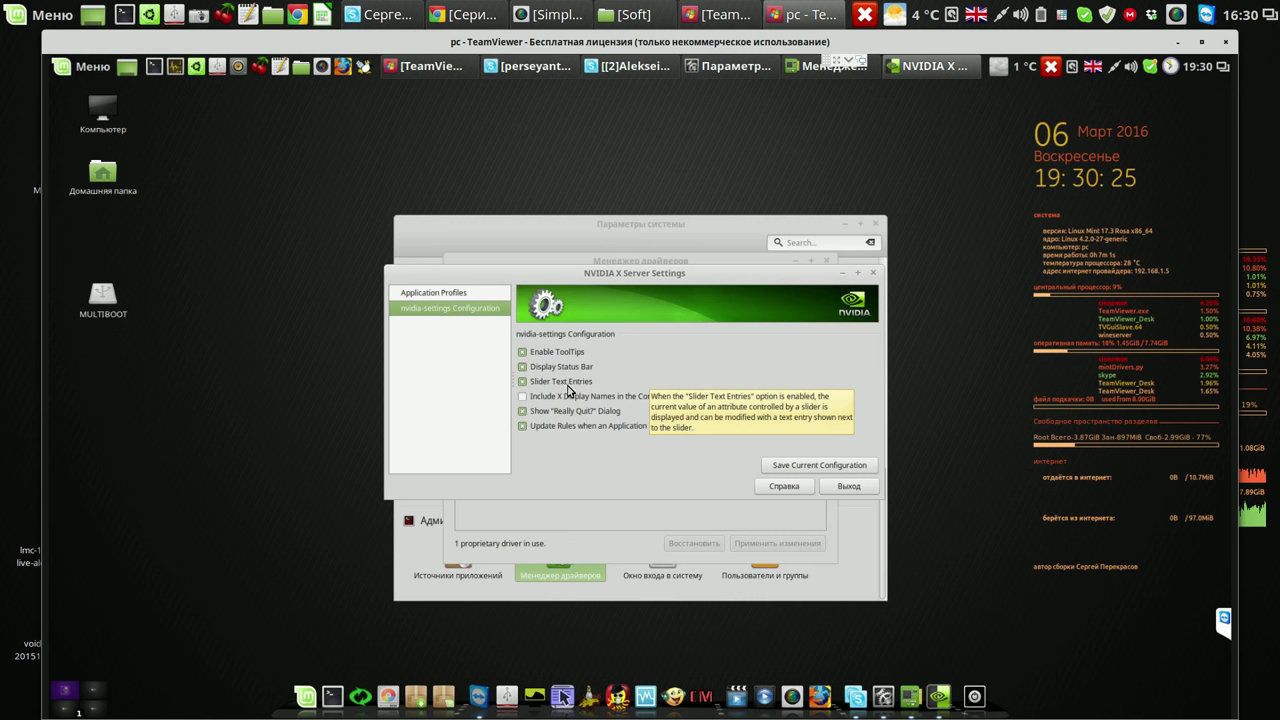
{"action": "left_click", "coordinate": [815, 467]}
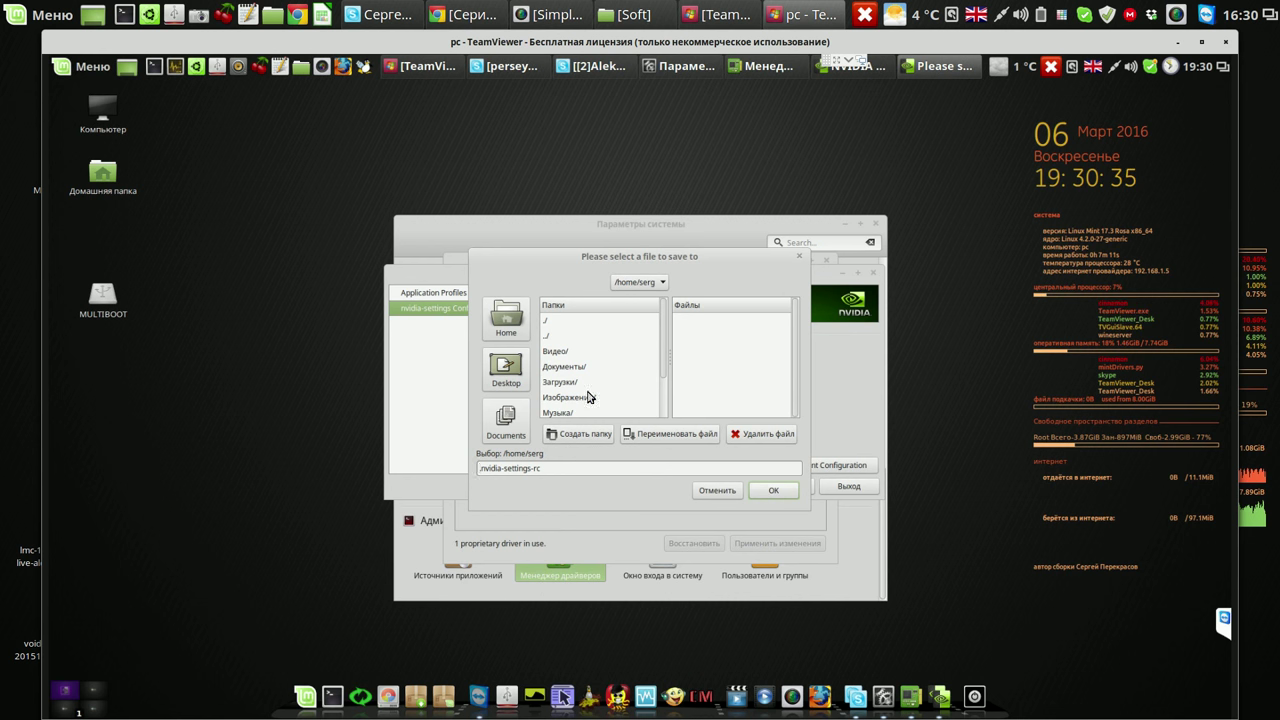
{"action": "type", "text": "."}
{"action": "left_click", "coordinate": [771, 491]}
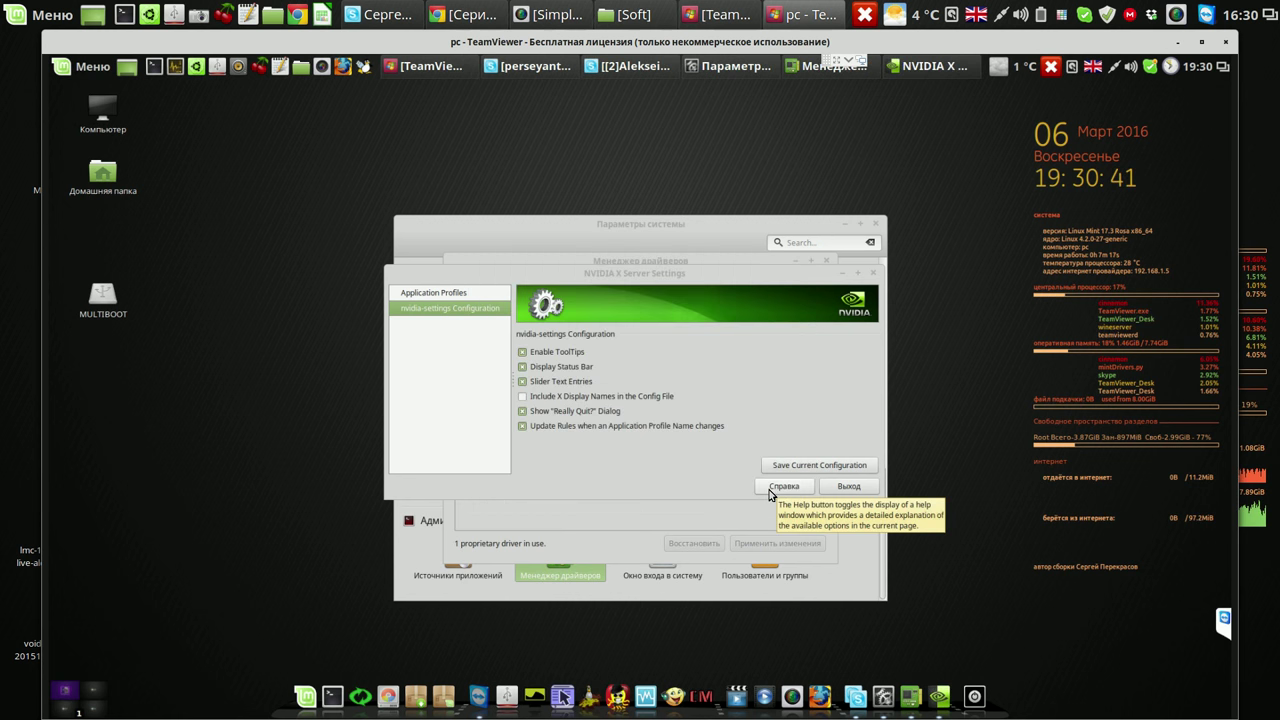
{"action": "left_click", "coordinate": [849, 486]}
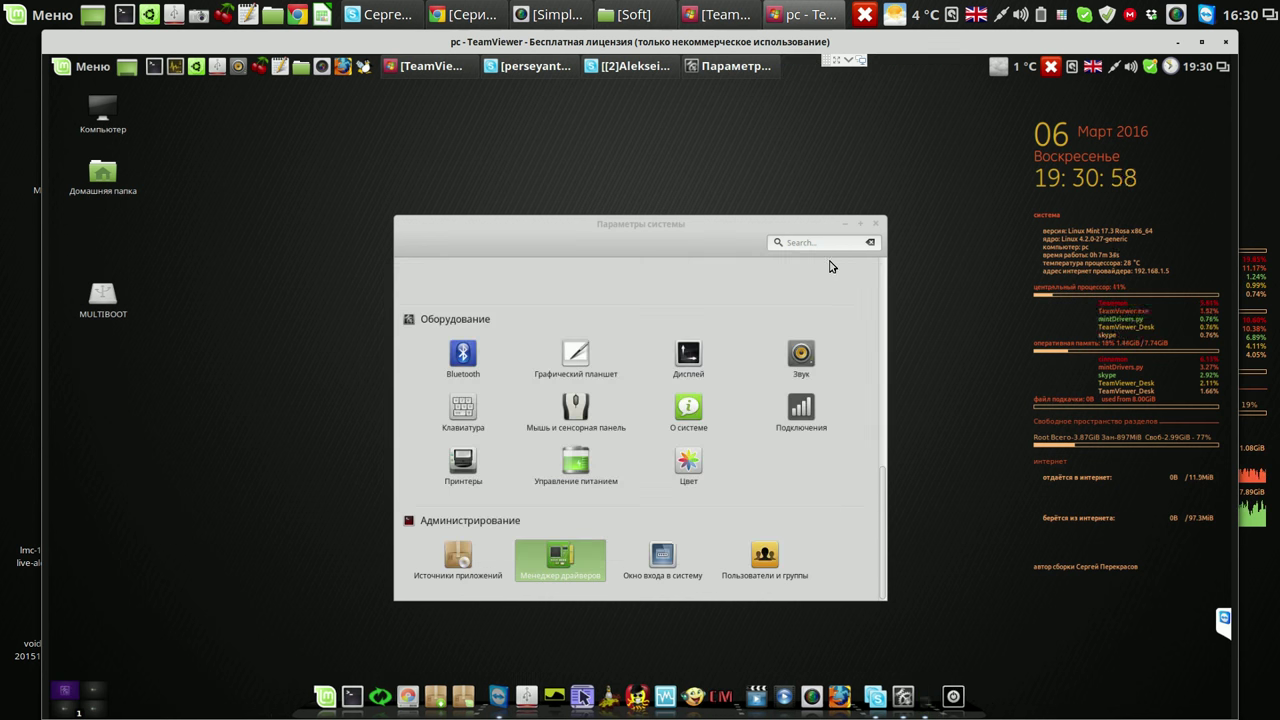
{"action": "left_click", "coordinate": [877, 226]}
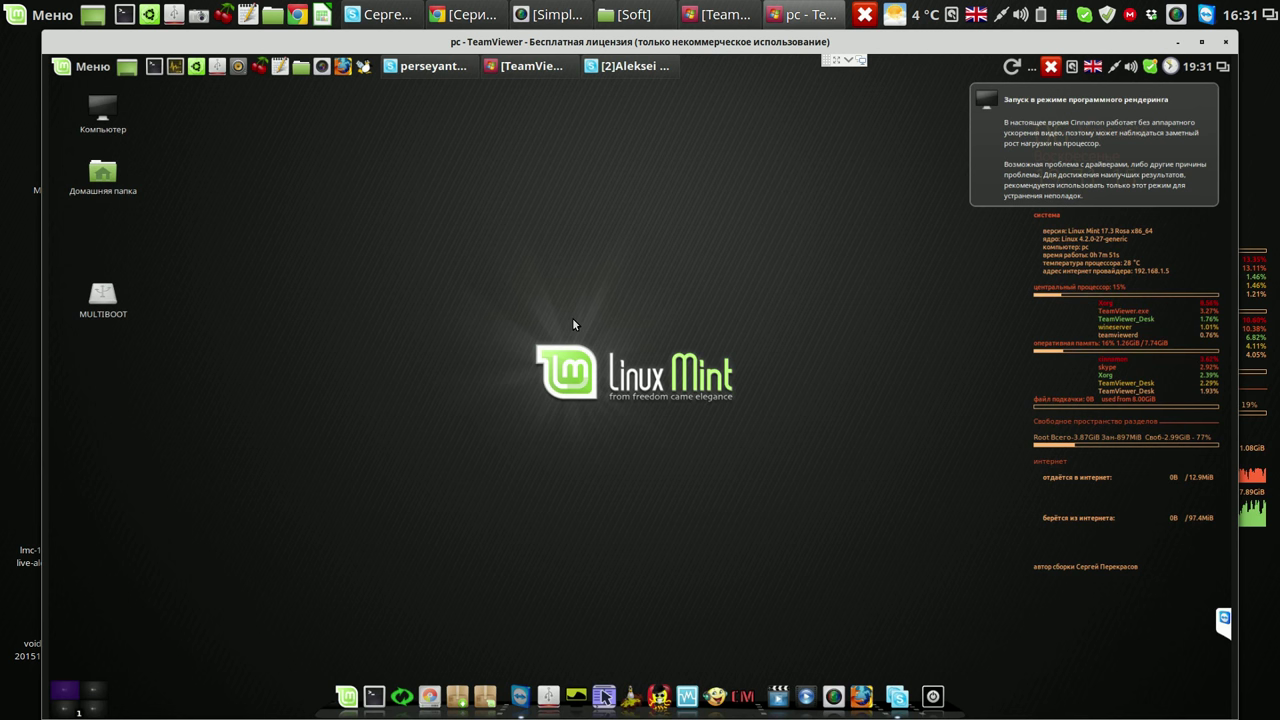
Dismiss the software rendering notification and launch SimpleScreenRecorder on the remote Linux Mint desktop.
{"action": "left_click", "coordinate": [1125, 153]}
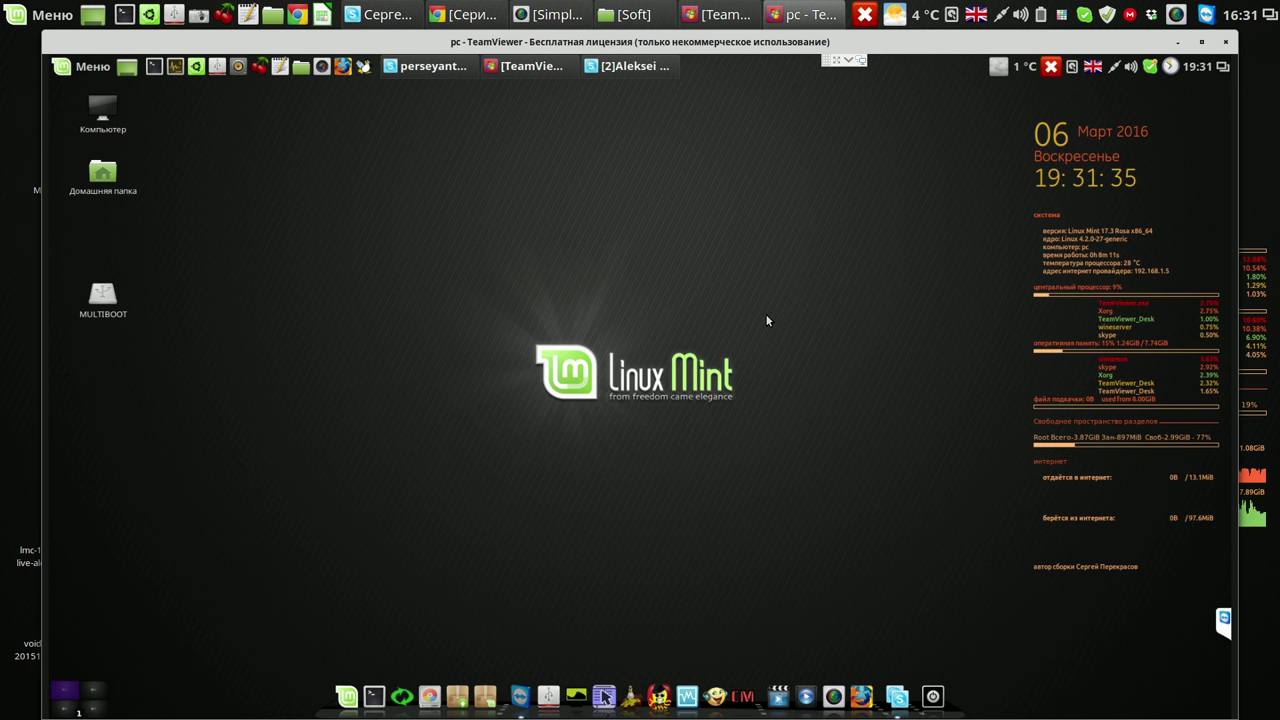
{"action": "left_click", "coordinate": [834, 697]}
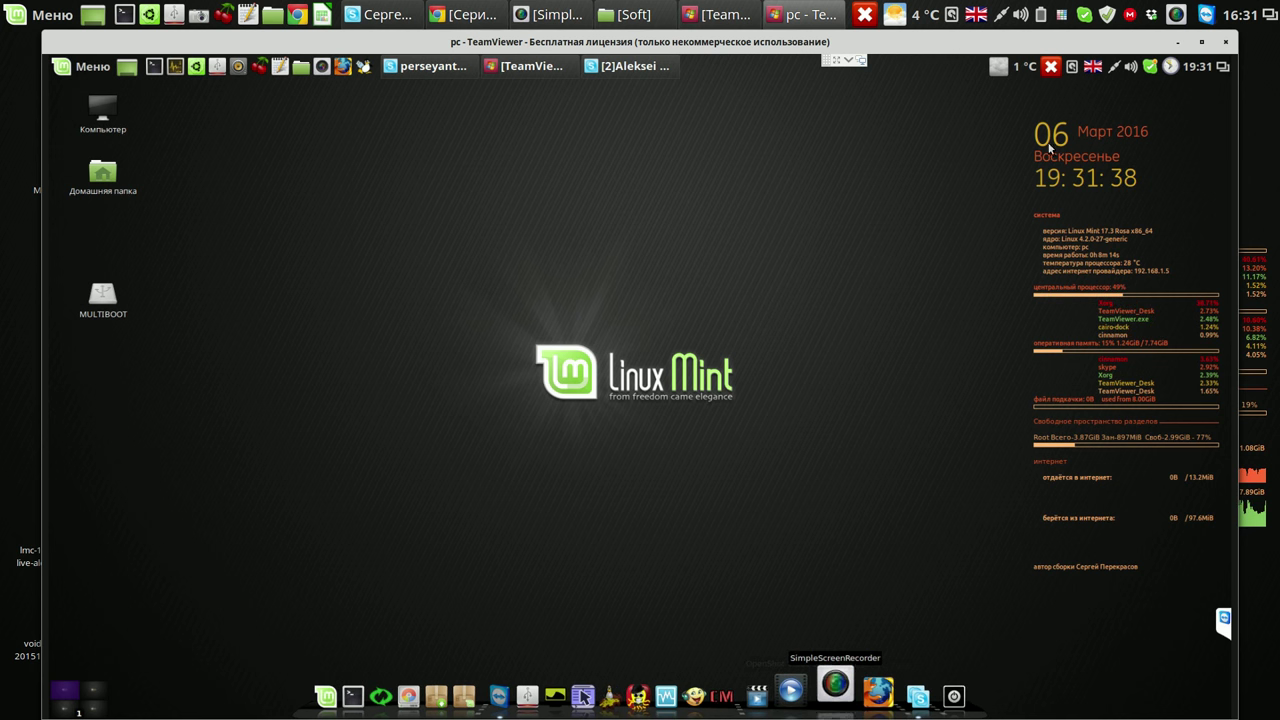
{"action": "left_click", "coordinate": [1174, 16]}
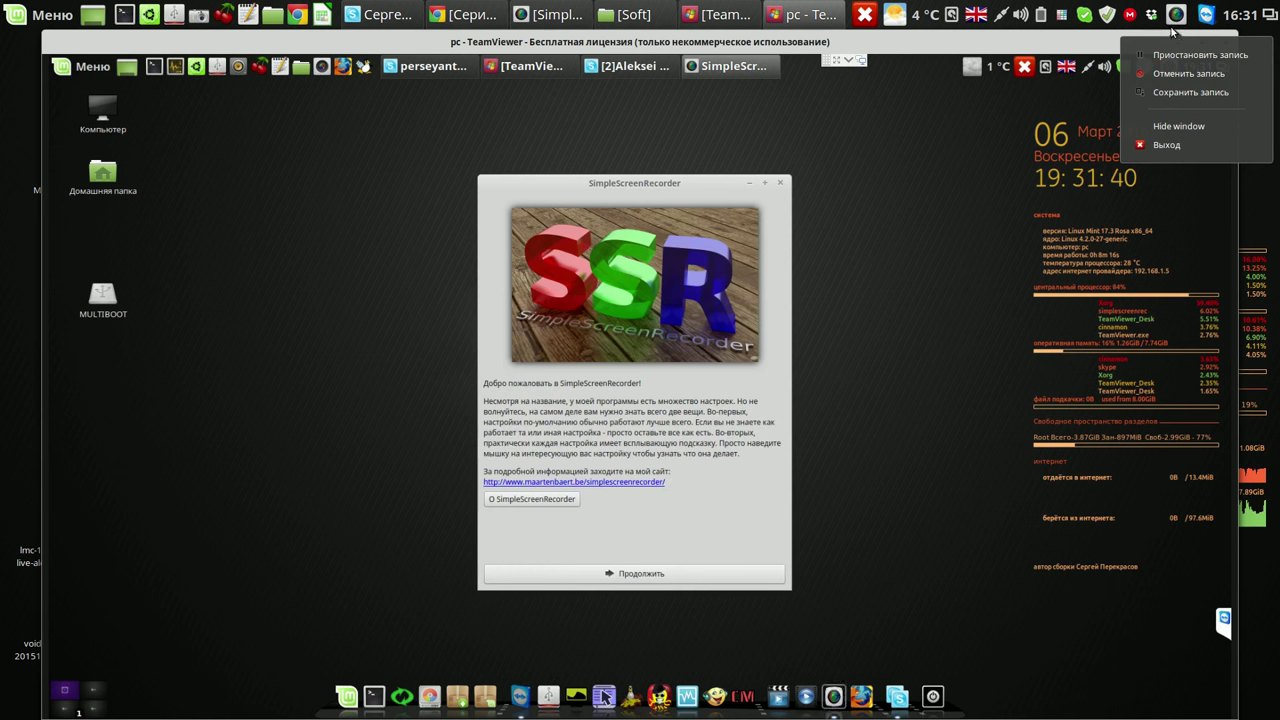
{"action": "left_click", "coordinate": [1064, 46]}
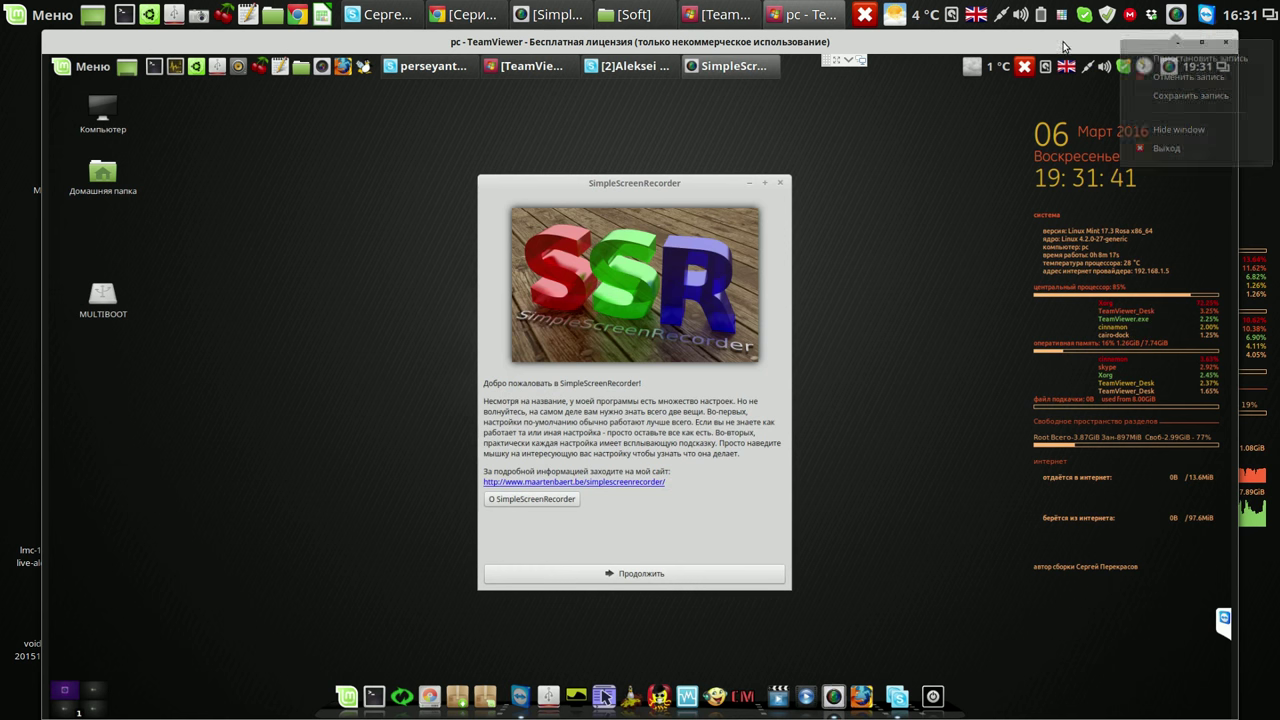
Overwrite the "user" input profile in SimpleScreenRecorder with the current full-screen video and sound settings.
{"action": "left_click", "coordinate": [670, 576]}
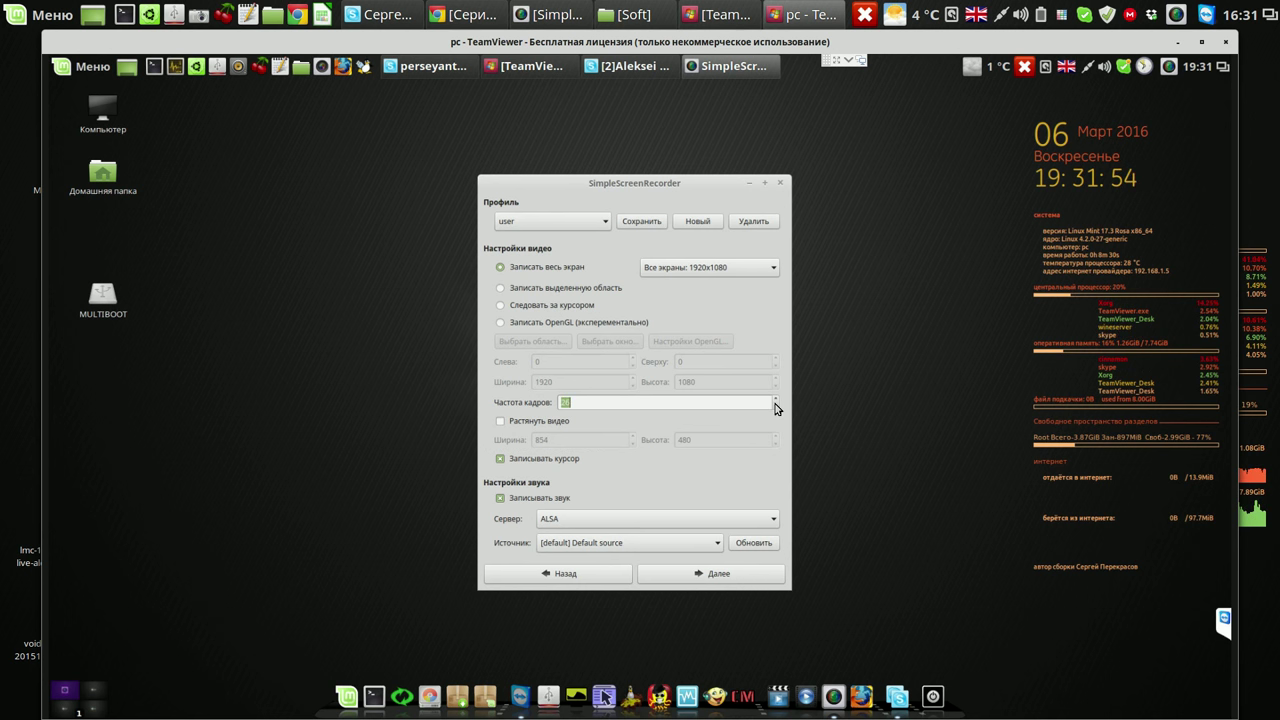
{"action": "left_click", "coordinate": [650, 225]}
{"action": "left_click", "coordinate": [714, 409]}
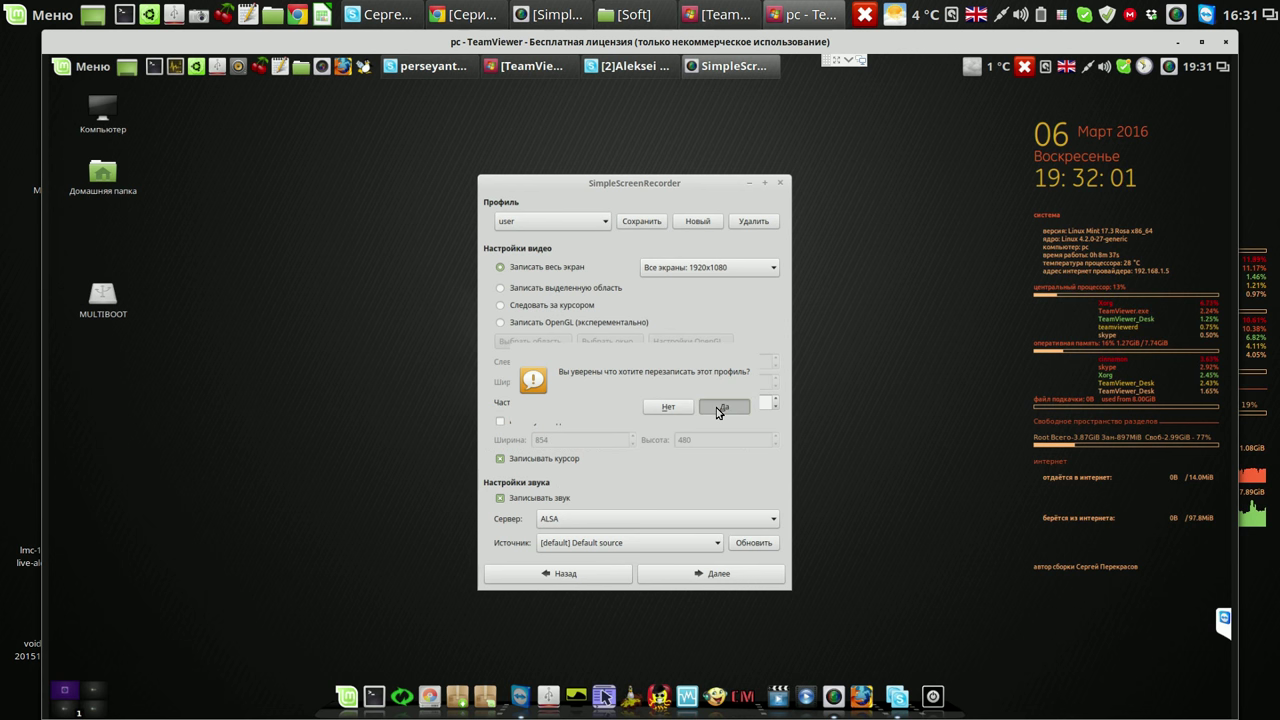
Set the recording's output file to 001.mp4 in the Видео folder of the user's home directory.
{"action": "left_click", "coordinate": [713, 575]}
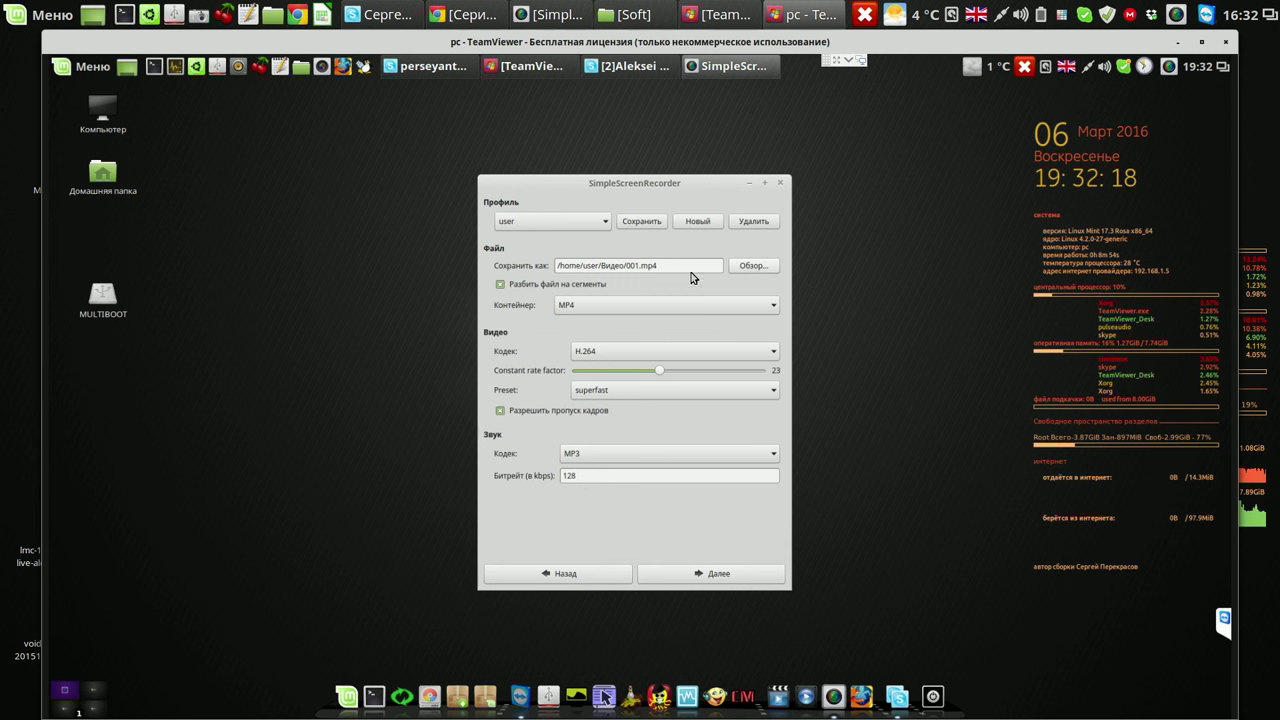
{"action": "left_click", "coordinate": [748, 267]}
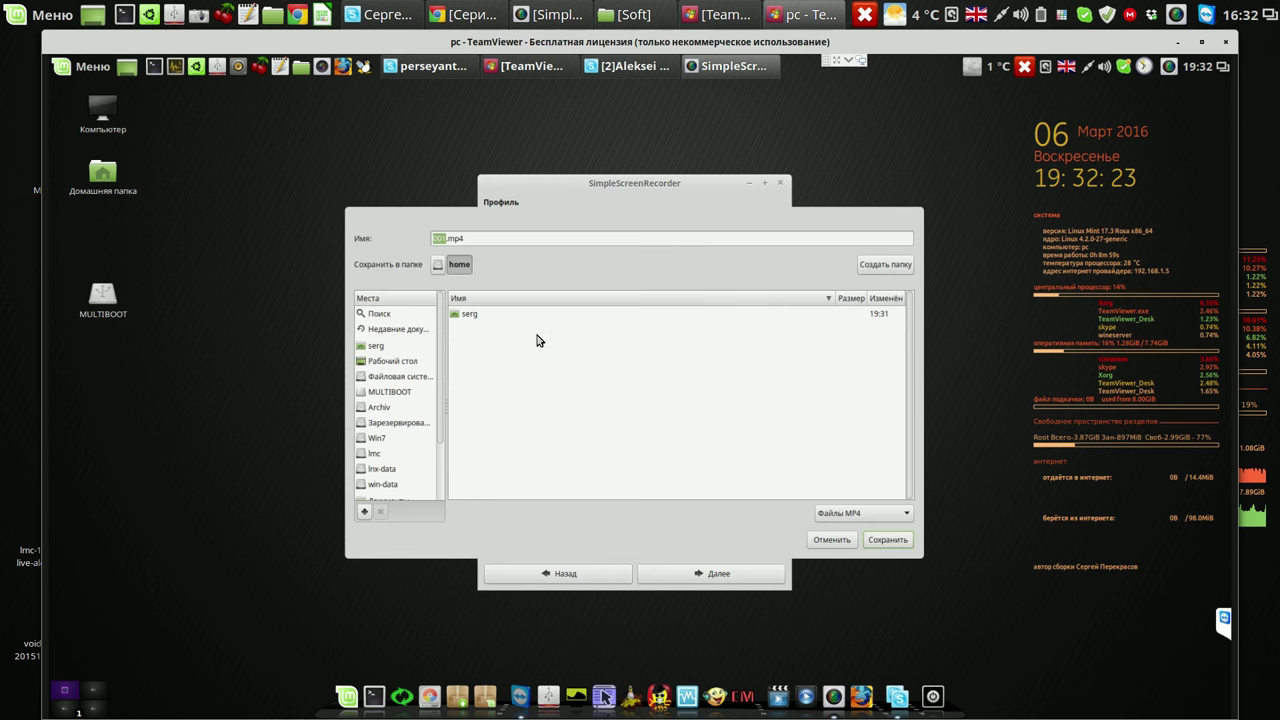
{"action": "double_click", "coordinate": [462, 315]}
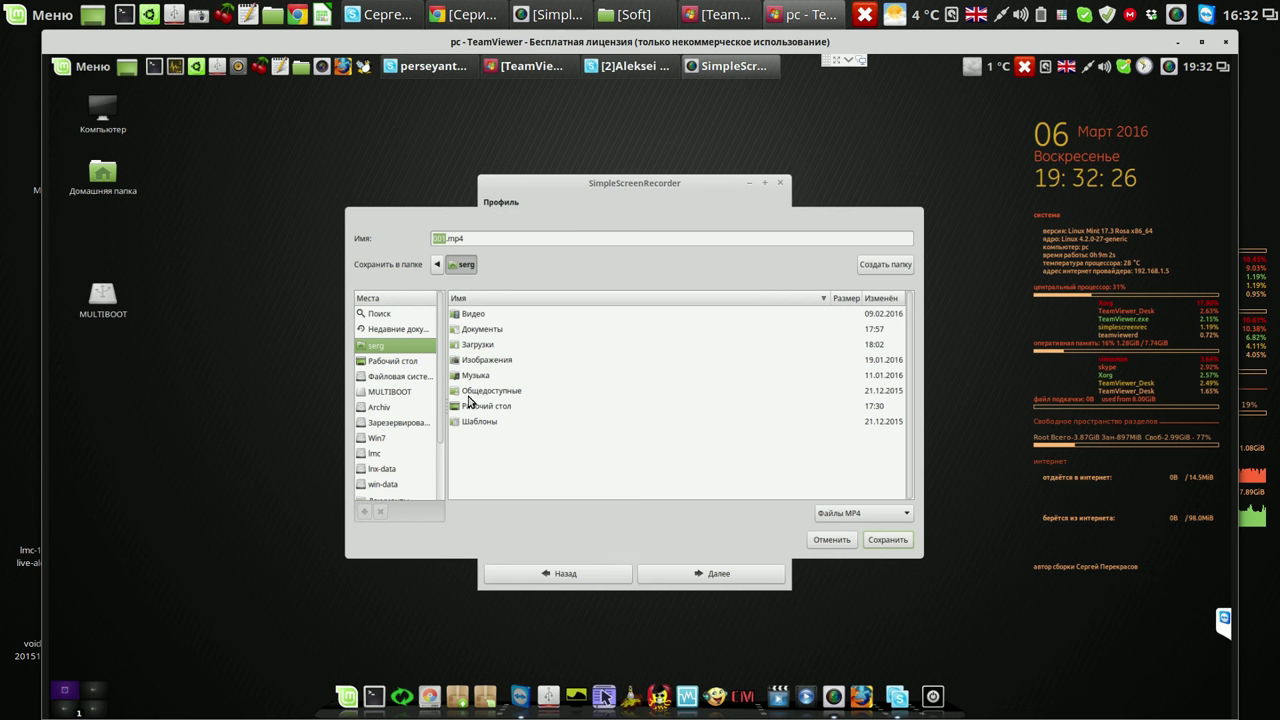
{"action": "double_click", "coordinate": [462, 315]}
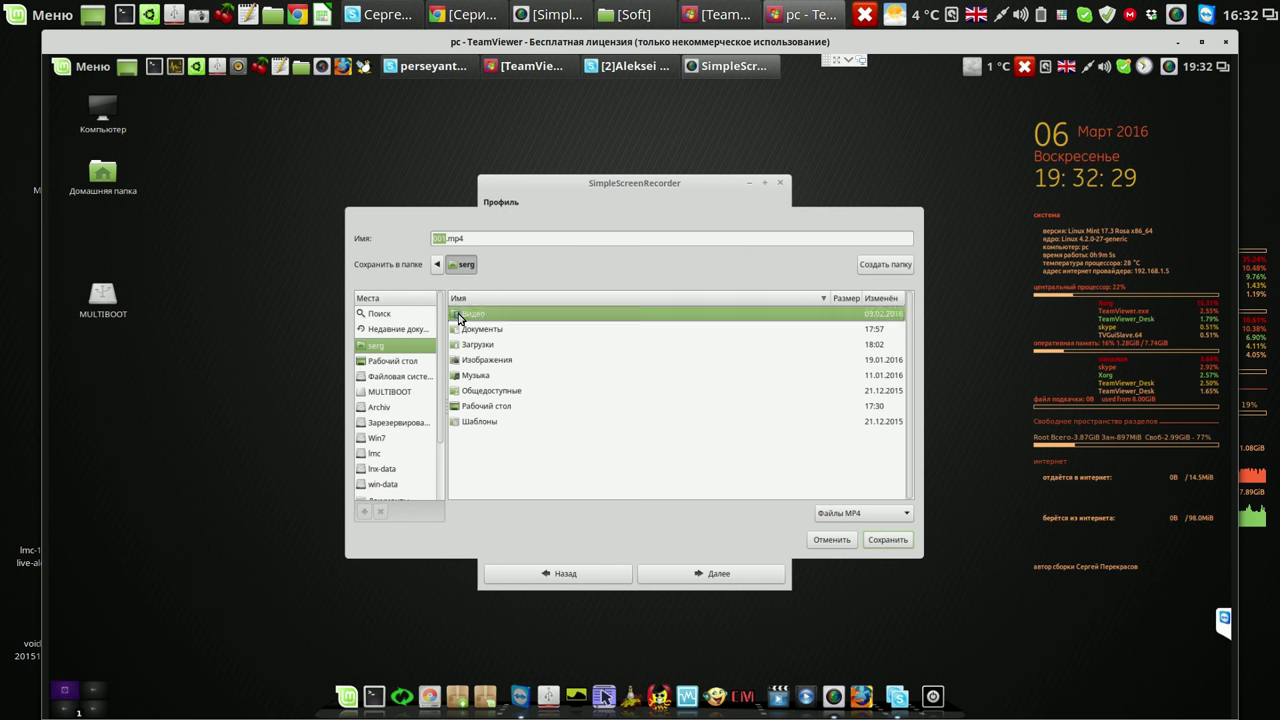
{"action": "left_click", "coordinate": [885, 541]}
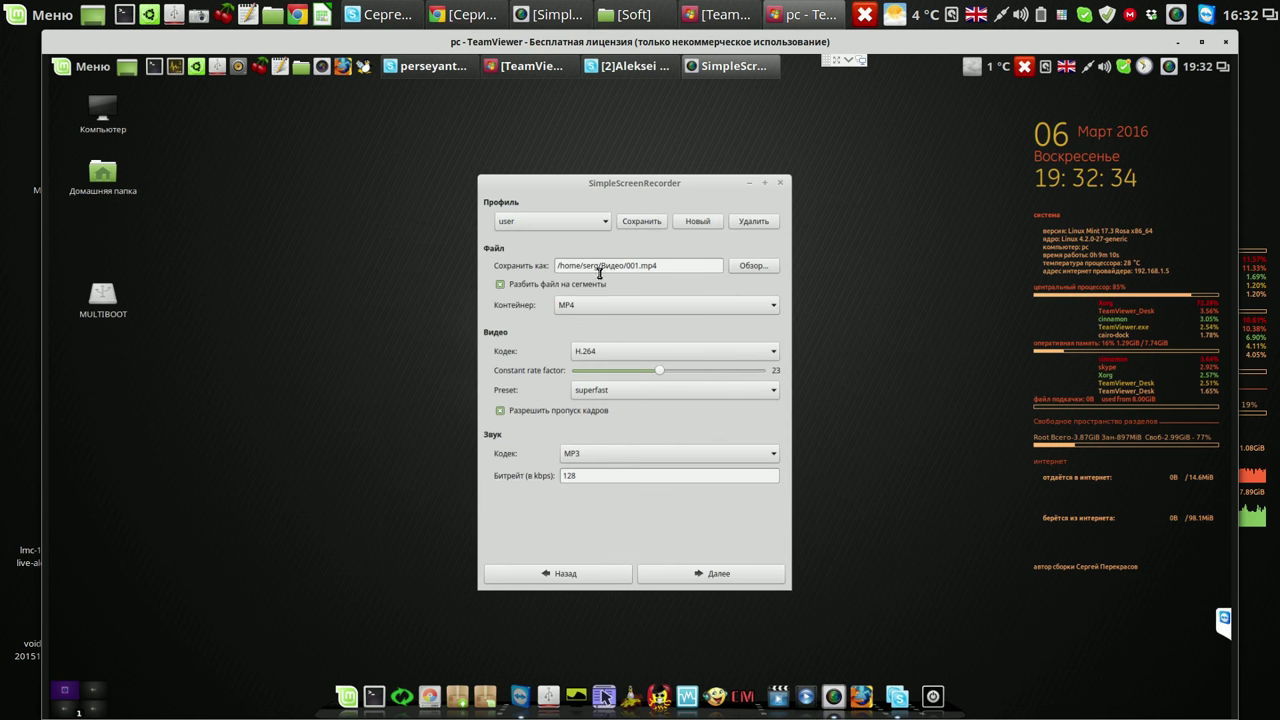
Proceed to the recording page, start a test recording of the full screen and pause it after a few seconds.
{"action": "left_click", "coordinate": [711, 577]}
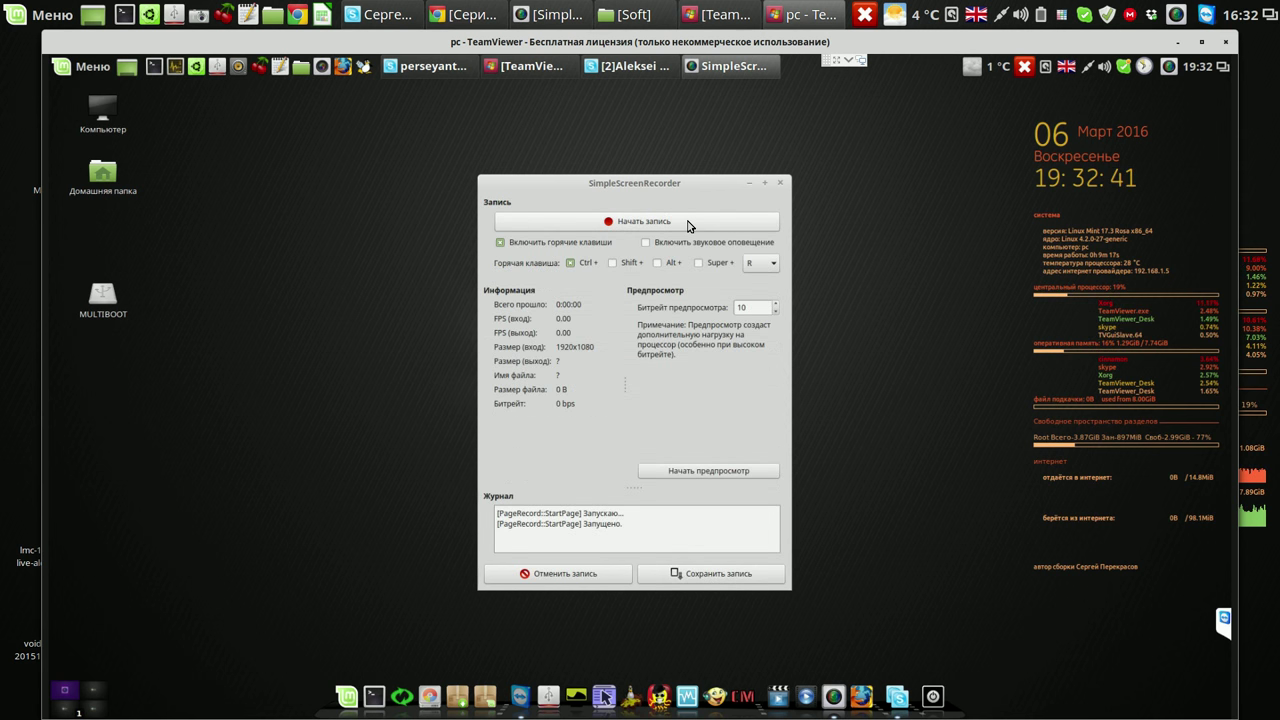
{"action": "left_click", "coordinate": [688, 226]}
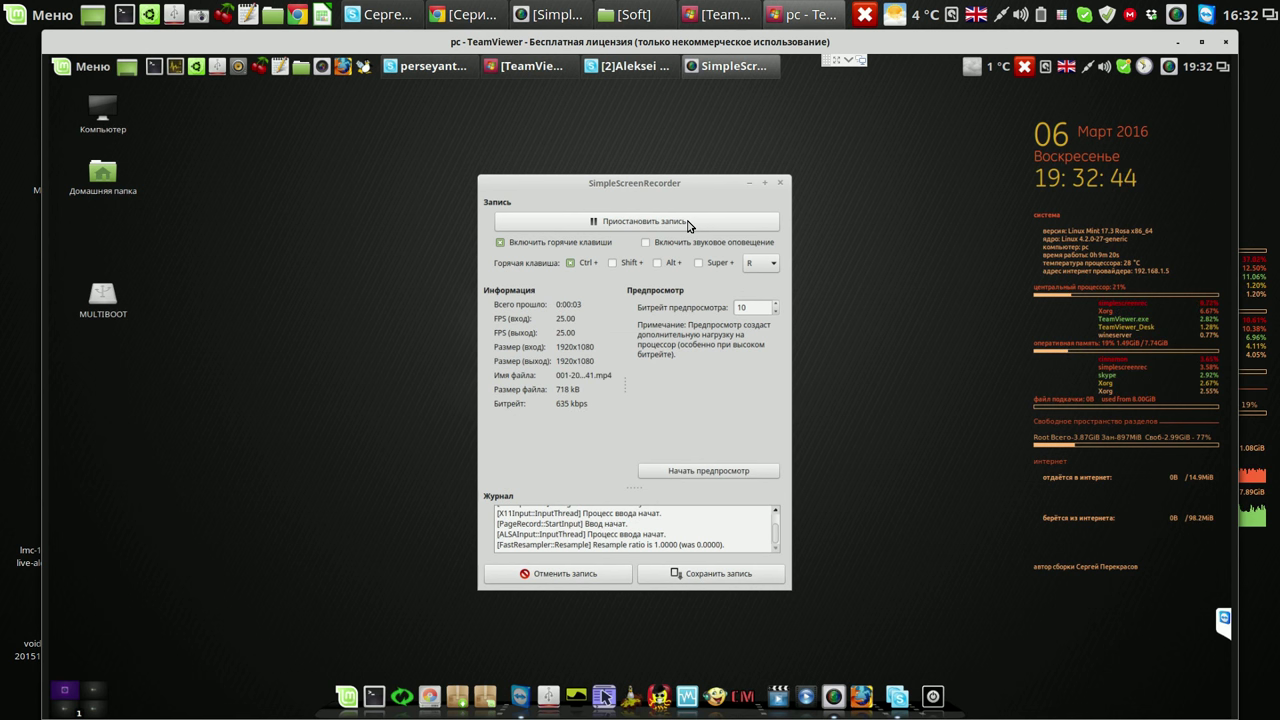
{"action": "left_click", "coordinate": [688, 222]}
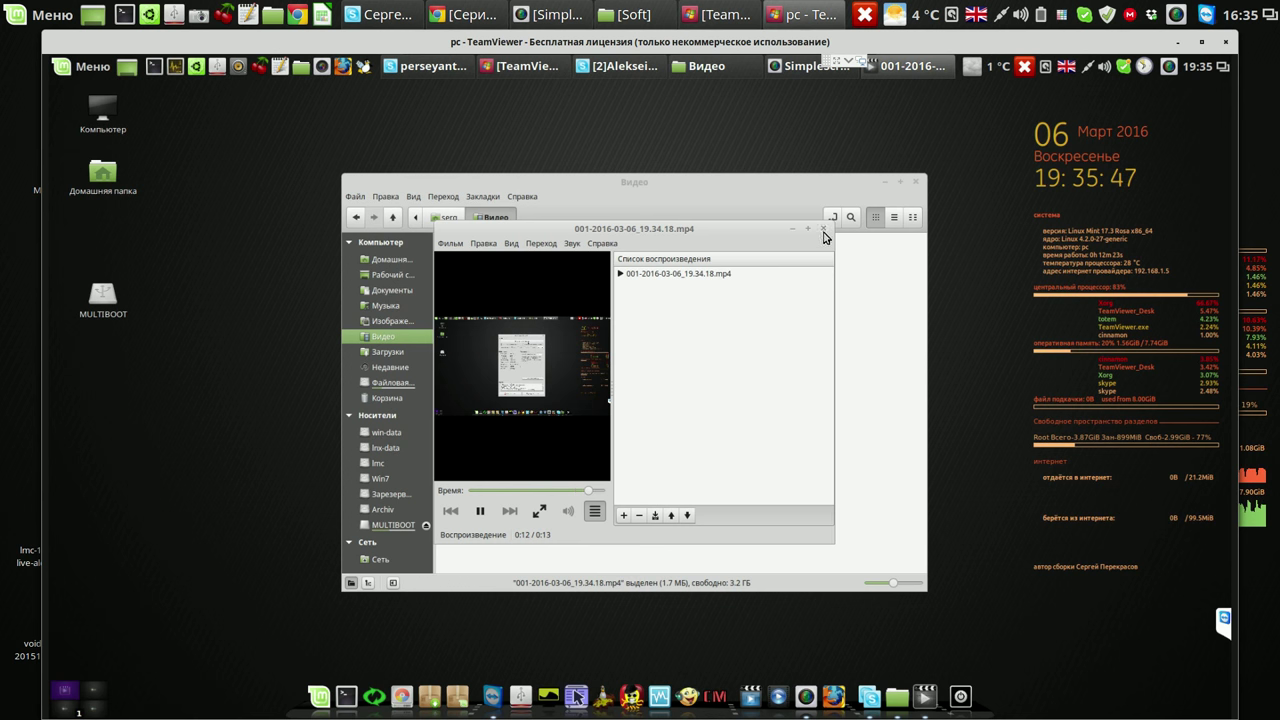
Close the video player and bring SimpleScreenRecorder back to its recording page, keeping the "user" profile's input and output settings.
{"action": "key", "text": "ctrl+q"}
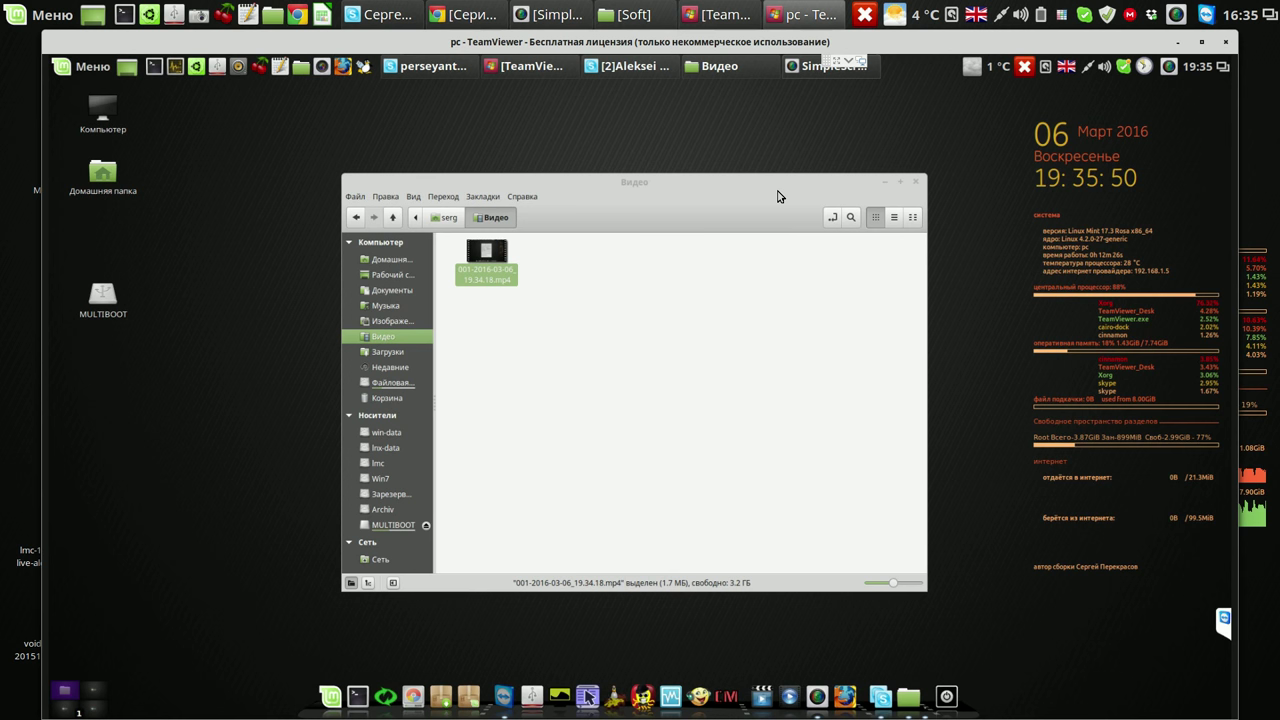
{"action": "left_click", "coordinate": [826, 66]}
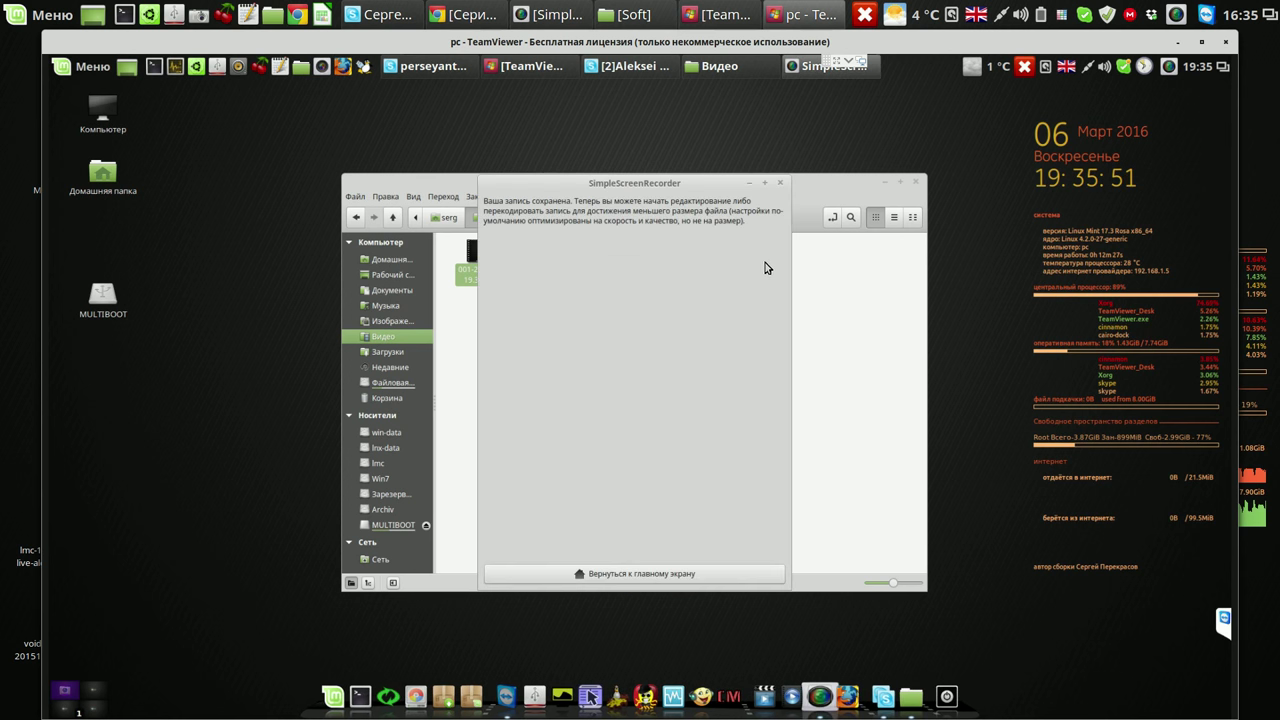
{"action": "left_click", "coordinate": [631, 576]}
{"action": "left_click", "coordinate": [631, 576]}
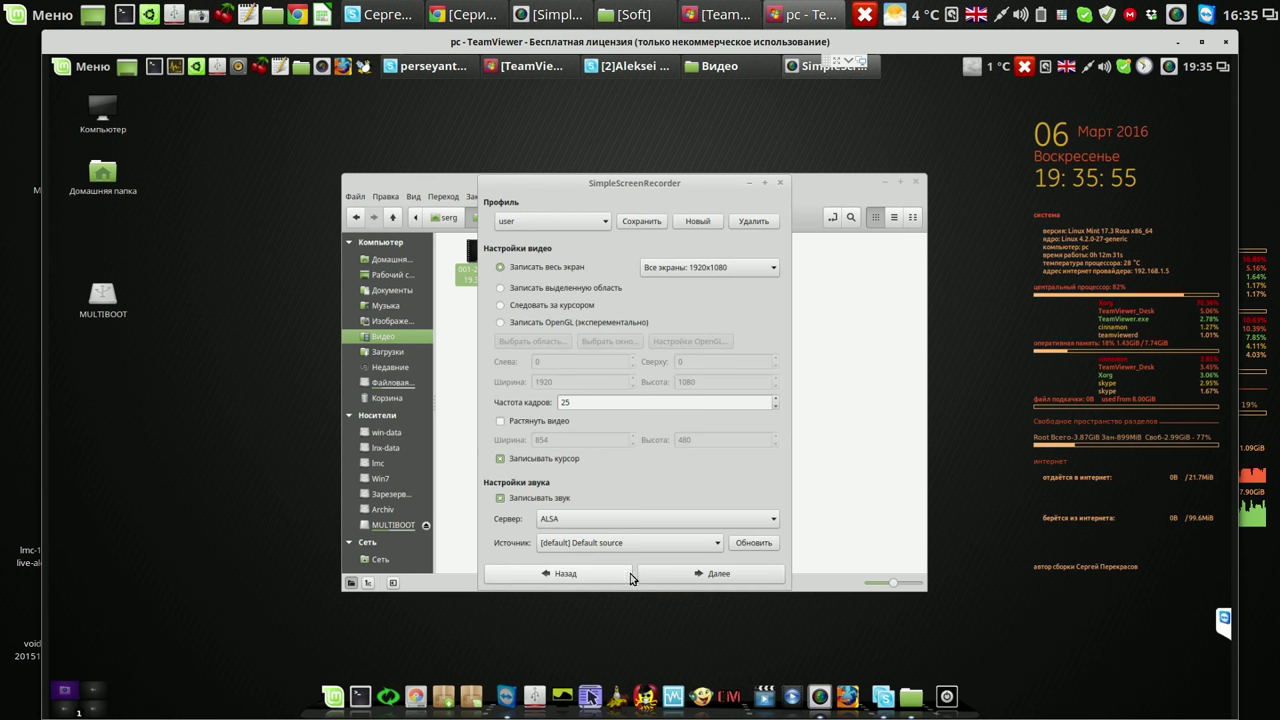
{"action": "left_click", "coordinate": [680, 577]}
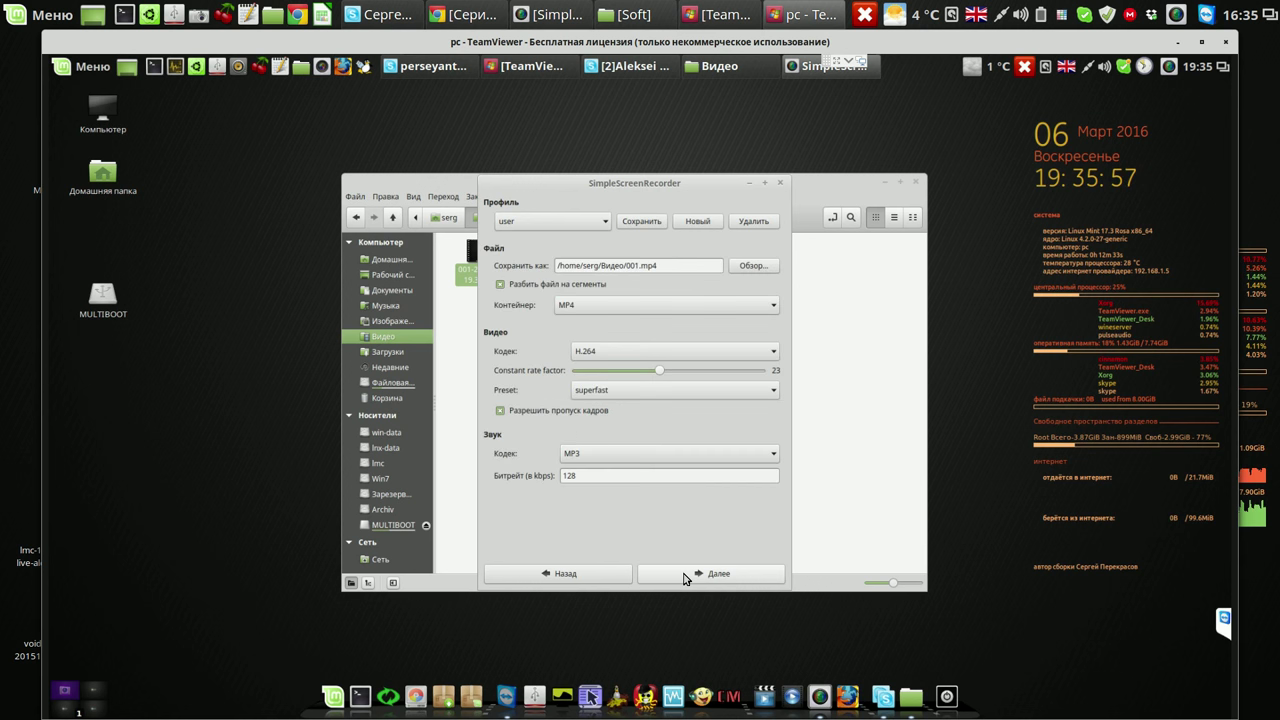
{"action": "left_click", "coordinate": [692, 576]}
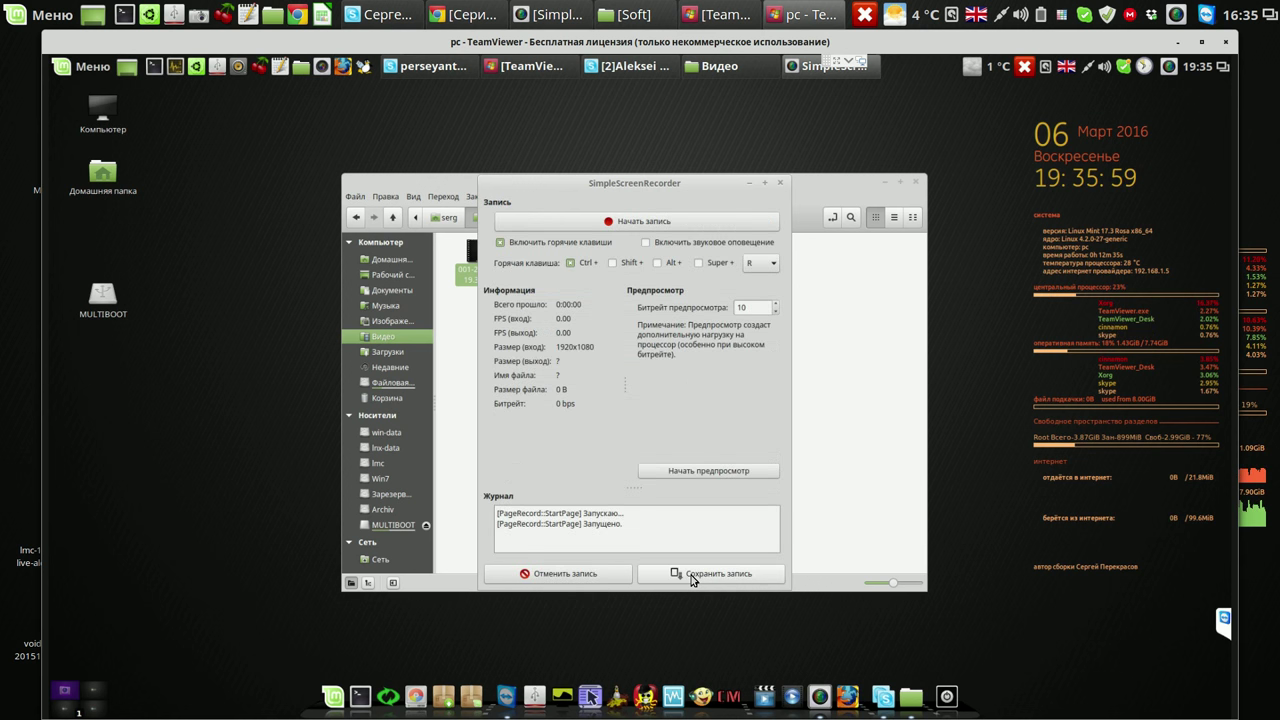
Record another few seconds of the full screen, save the recording and close SimpleScreenRecorder.
{"action": "left_click", "coordinate": [703, 221]}
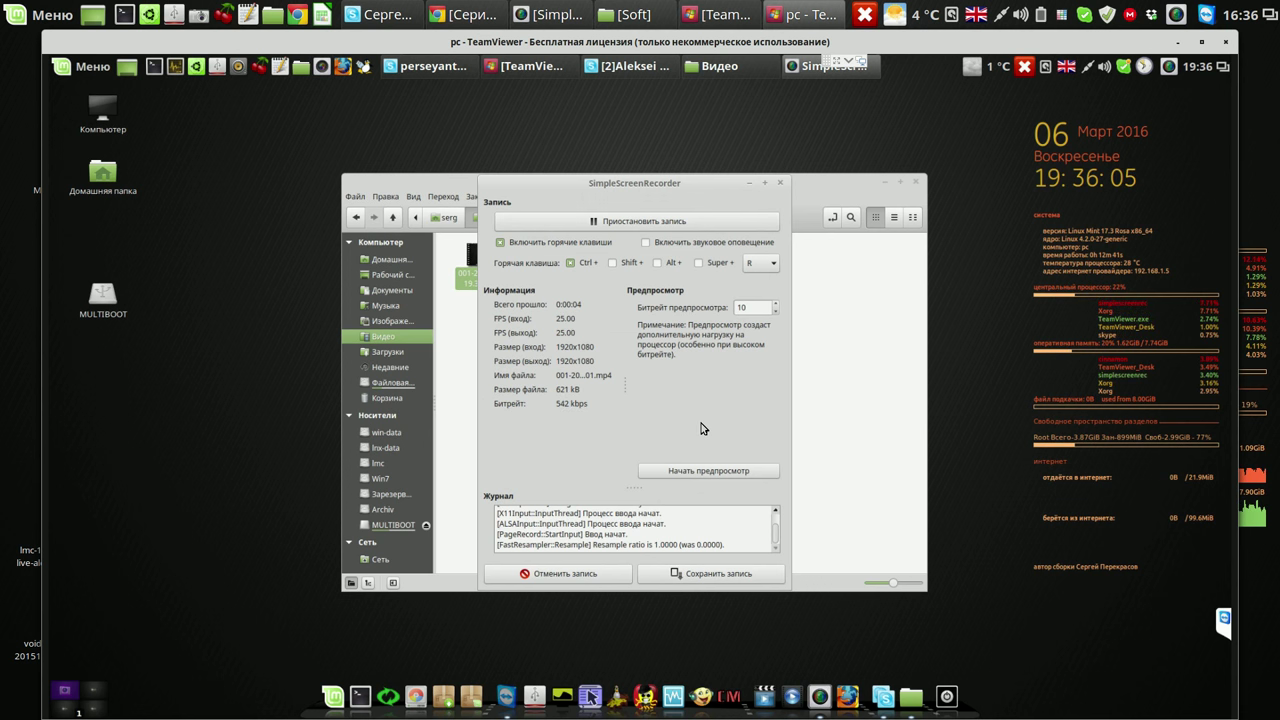
{"action": "left_click", "coordinate": [697, 219]}
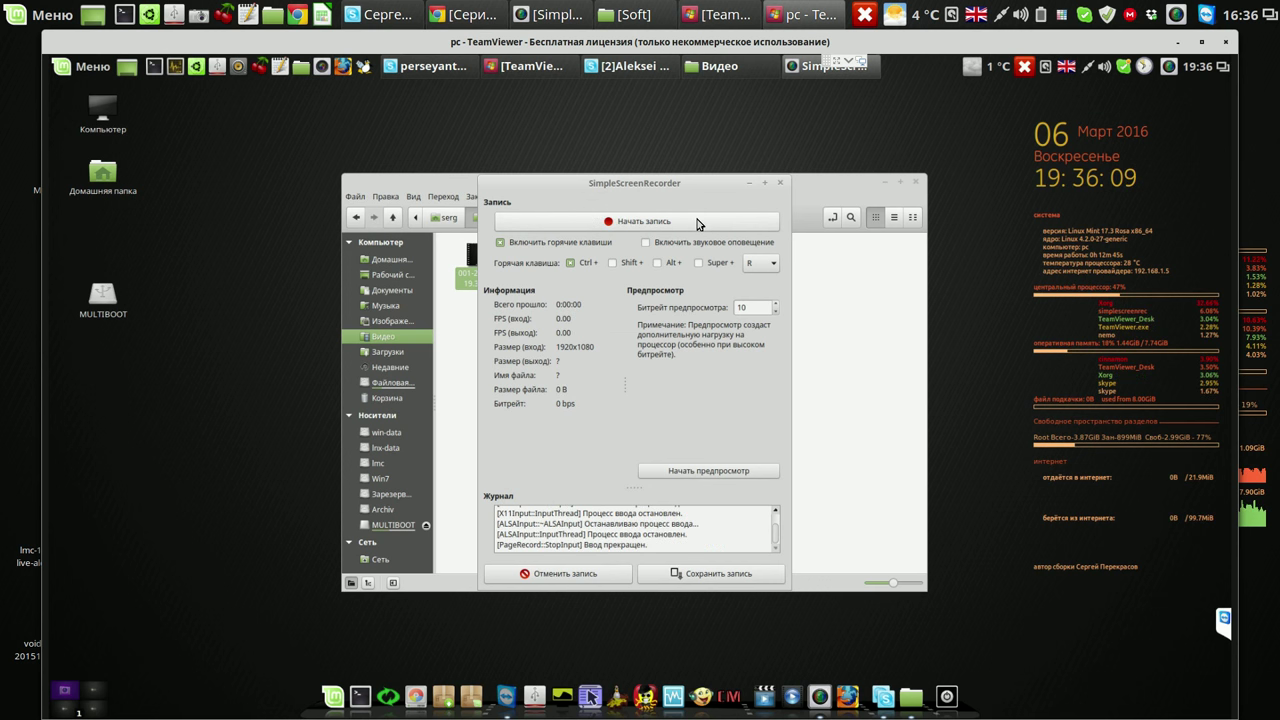
{"action": "left_click", "coordinate": [697, 577]}
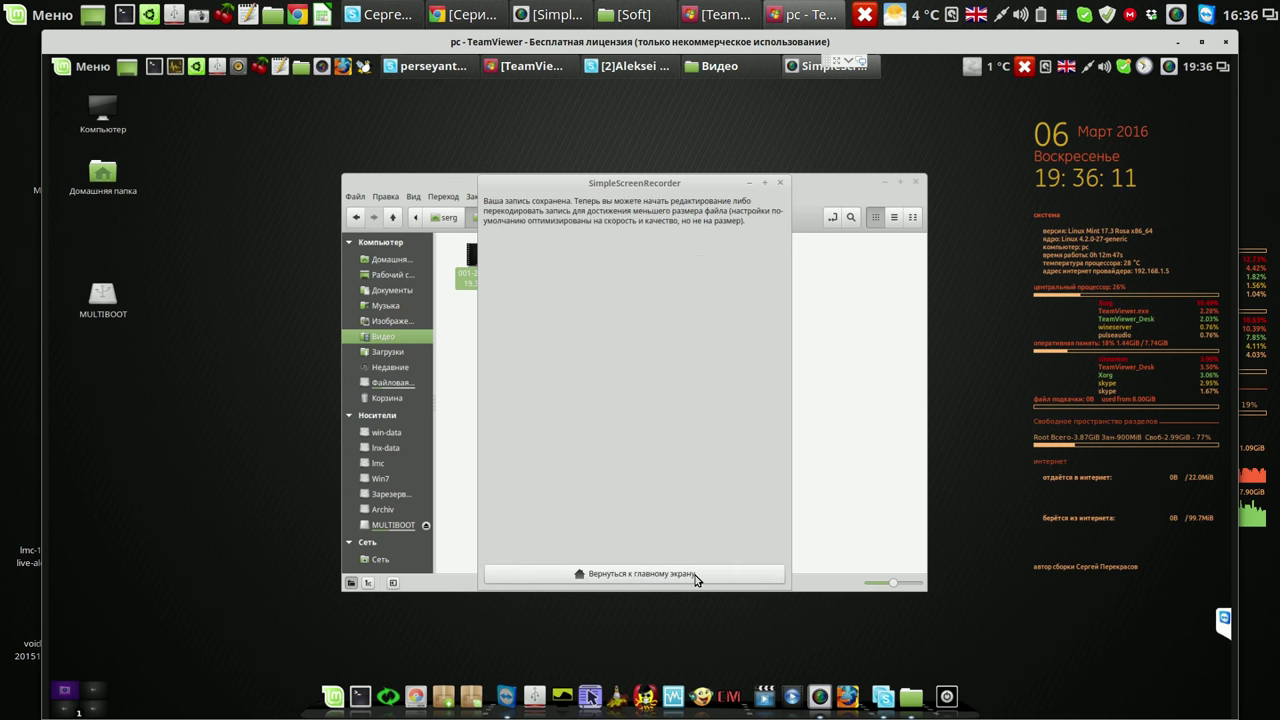
{"action": "left_click", "coordinate": [781, 185]}
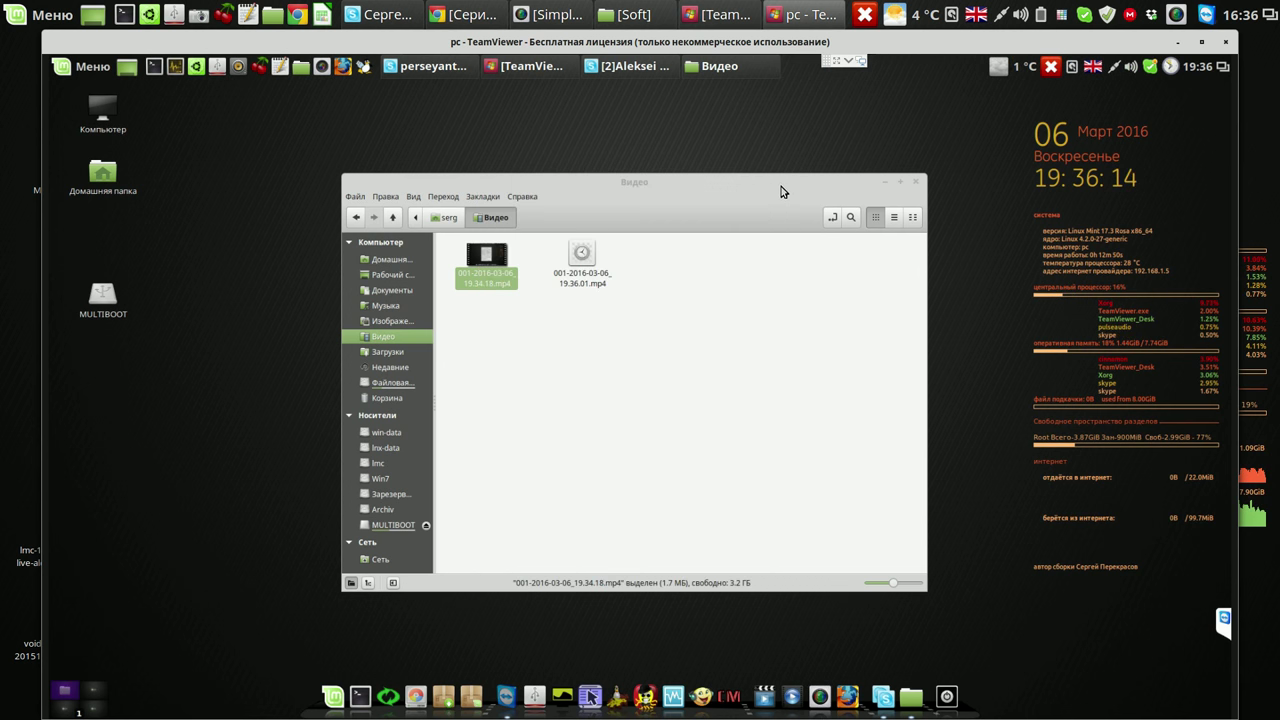
{"action": "right_click", "coordinate": [586, 262]}
{"action": "mouse_move", "coordinate": [700, 275]}
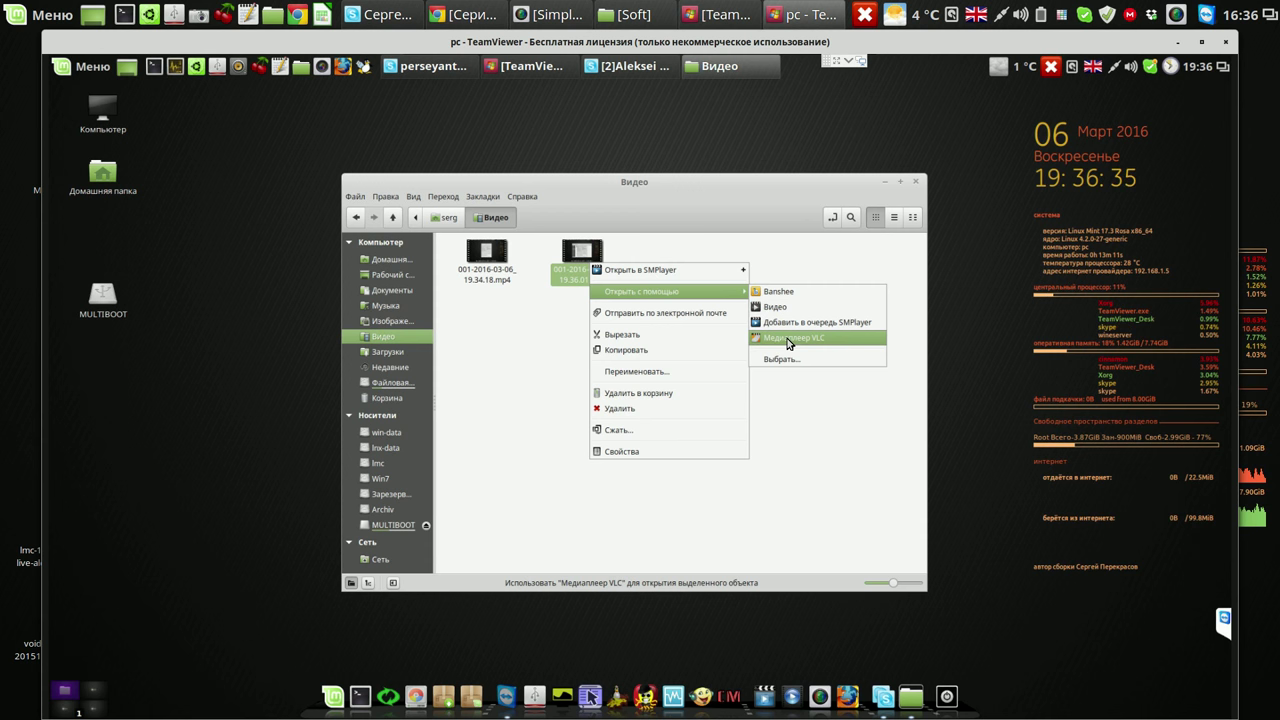
{"action": "left_click", "coordinate": [787, 344]}
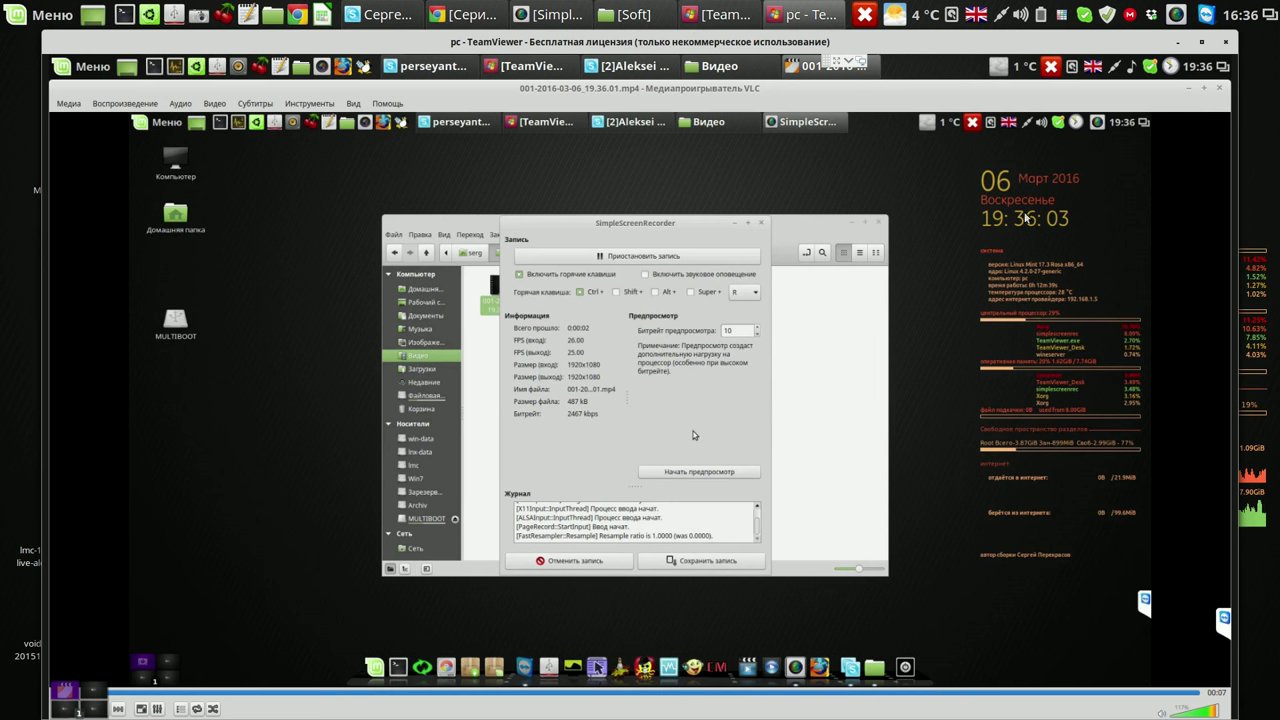
{"action": "left_click", "coordinate": [1218, 91]}
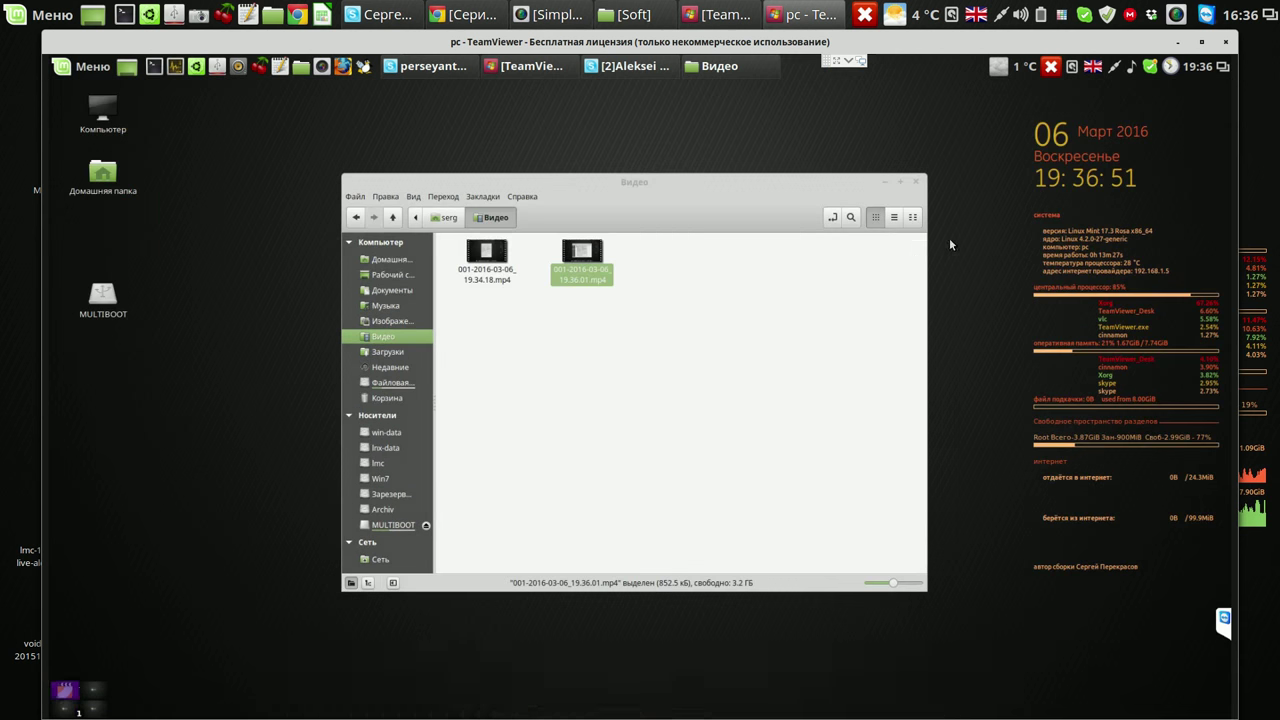
Open the same 19.36.01 recording in the Видео player to check it, and close that player.
{"action": "right_click", "coordinate": [590, 260]}
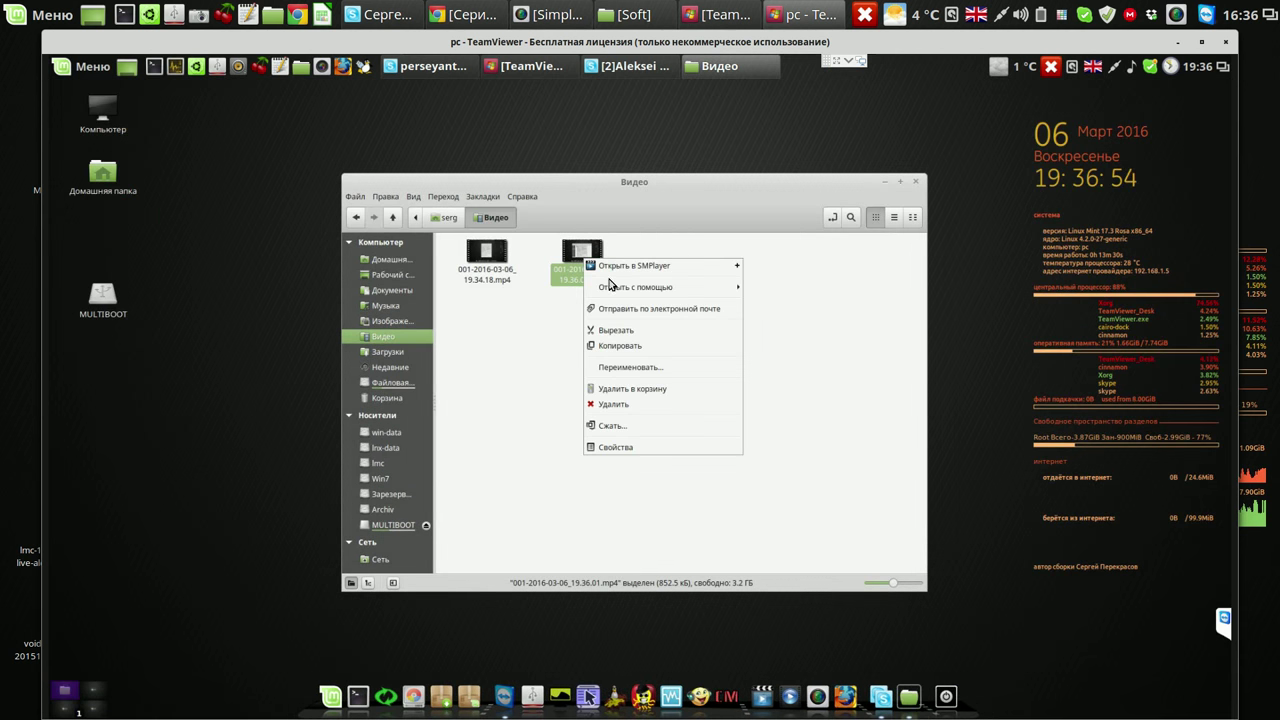
{"action": "mouse_move", "coordinate": [730, 298]}
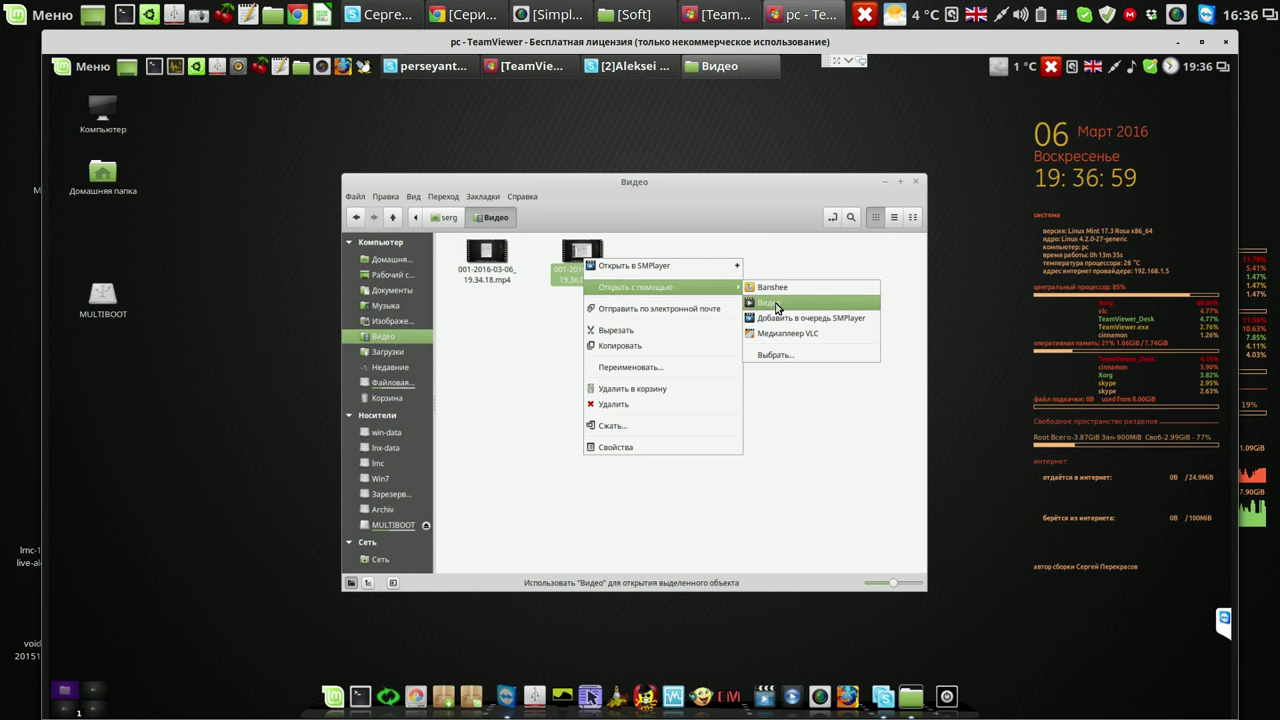
{"action": "left_click", "coordinate": [776, 303]}
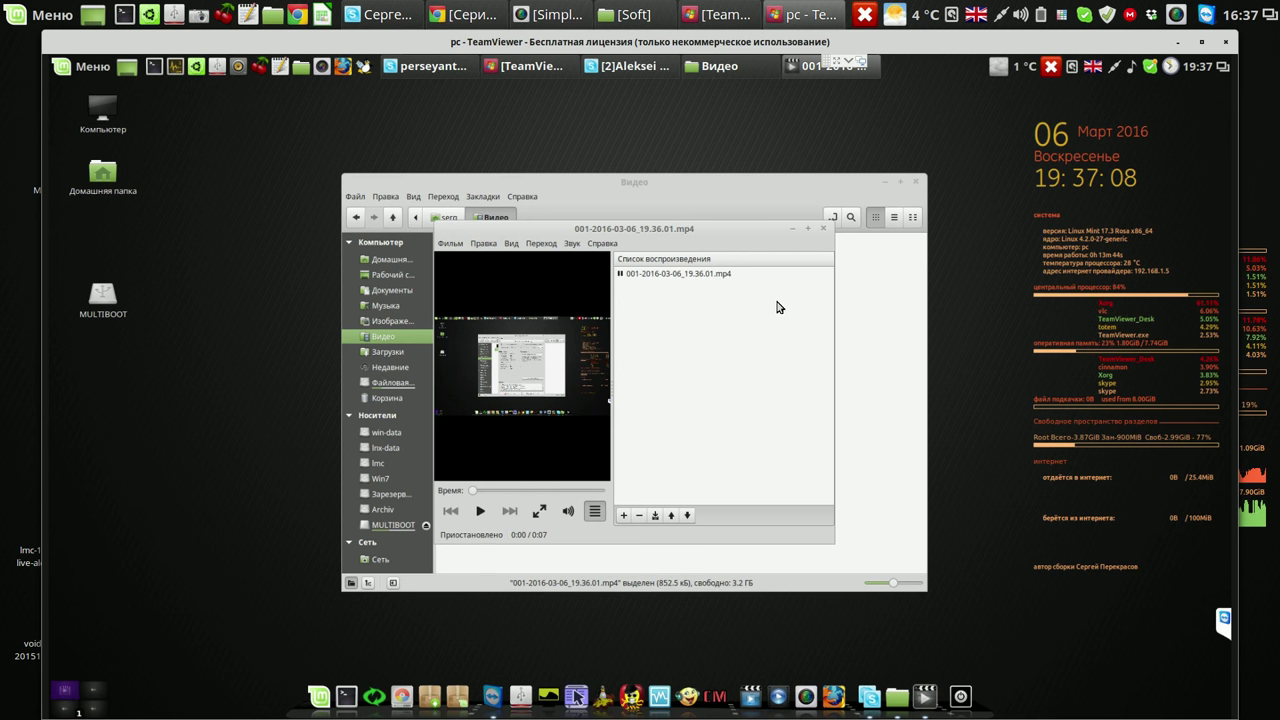
{"action": "left_click", "coordinate": [824, 229]}
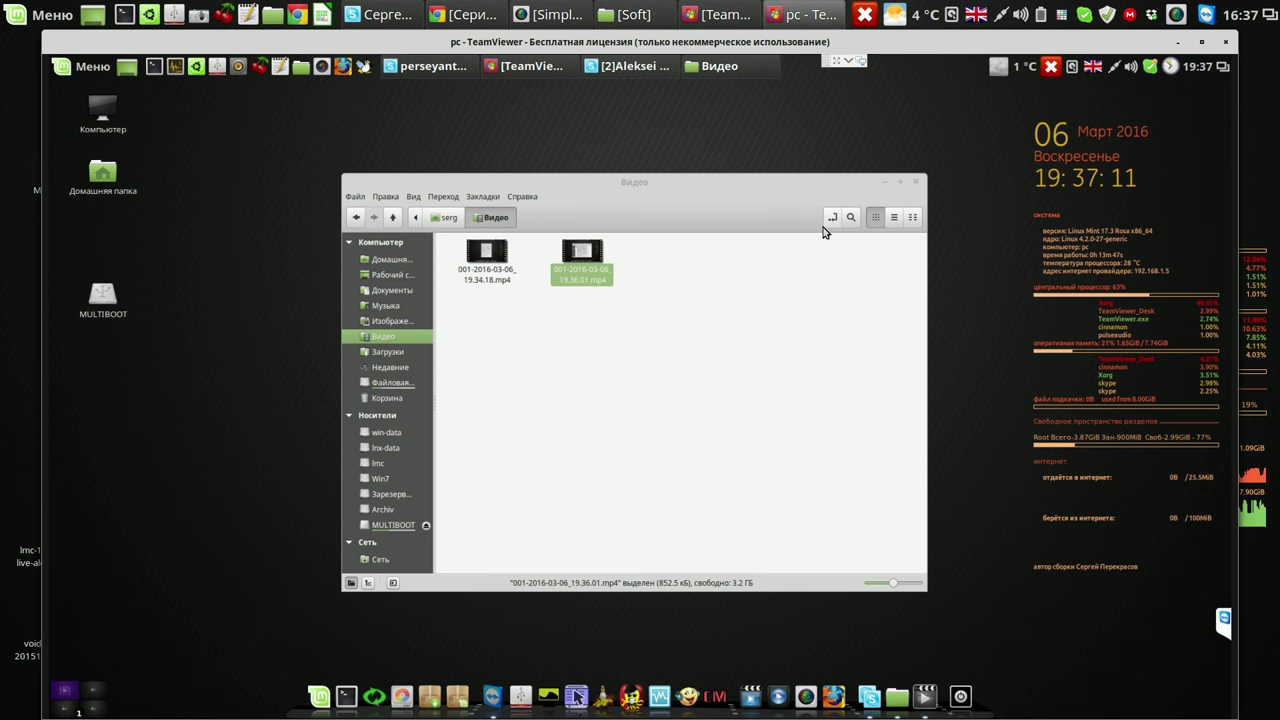
Permanently delete both test recordings from the Видео folder and close the file manager window.
{"action": "left_click_drag", "start_coordinate": [451, 256], "coordinate": [618, 334]}
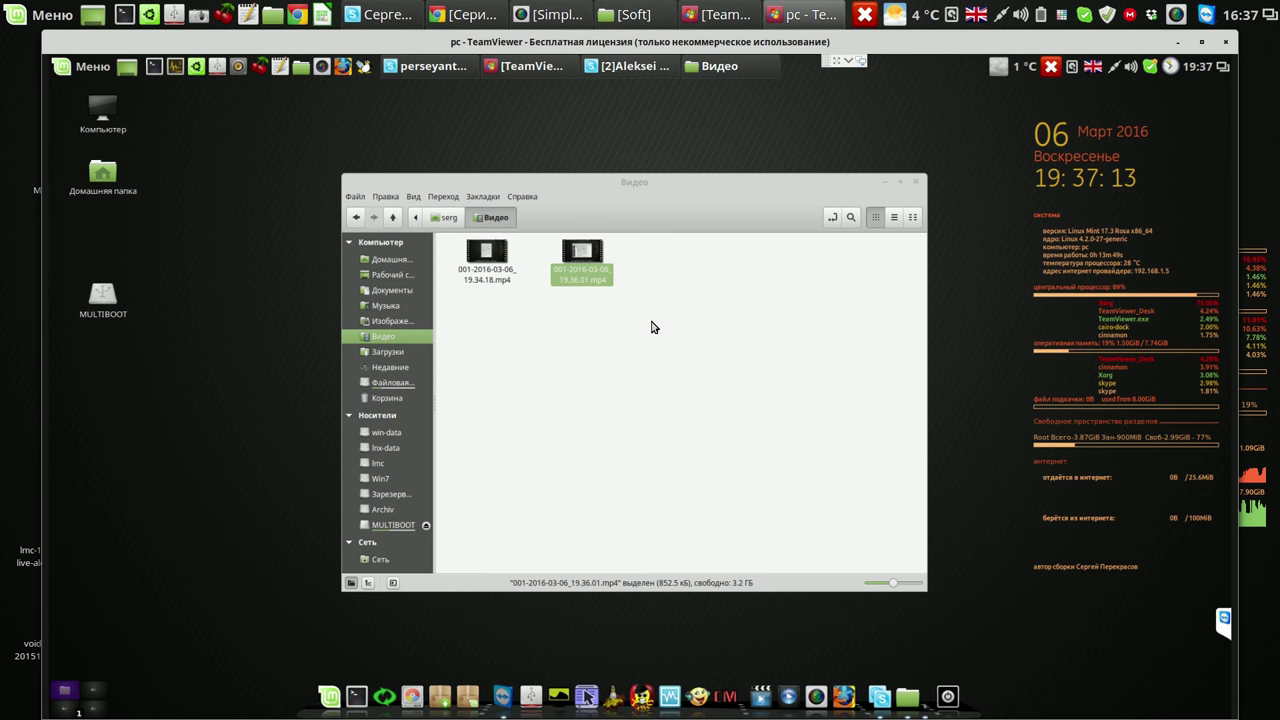
{"action": "left_click_drag", "start_coordinate": [662, 282], "coordinate": [610, 268]}
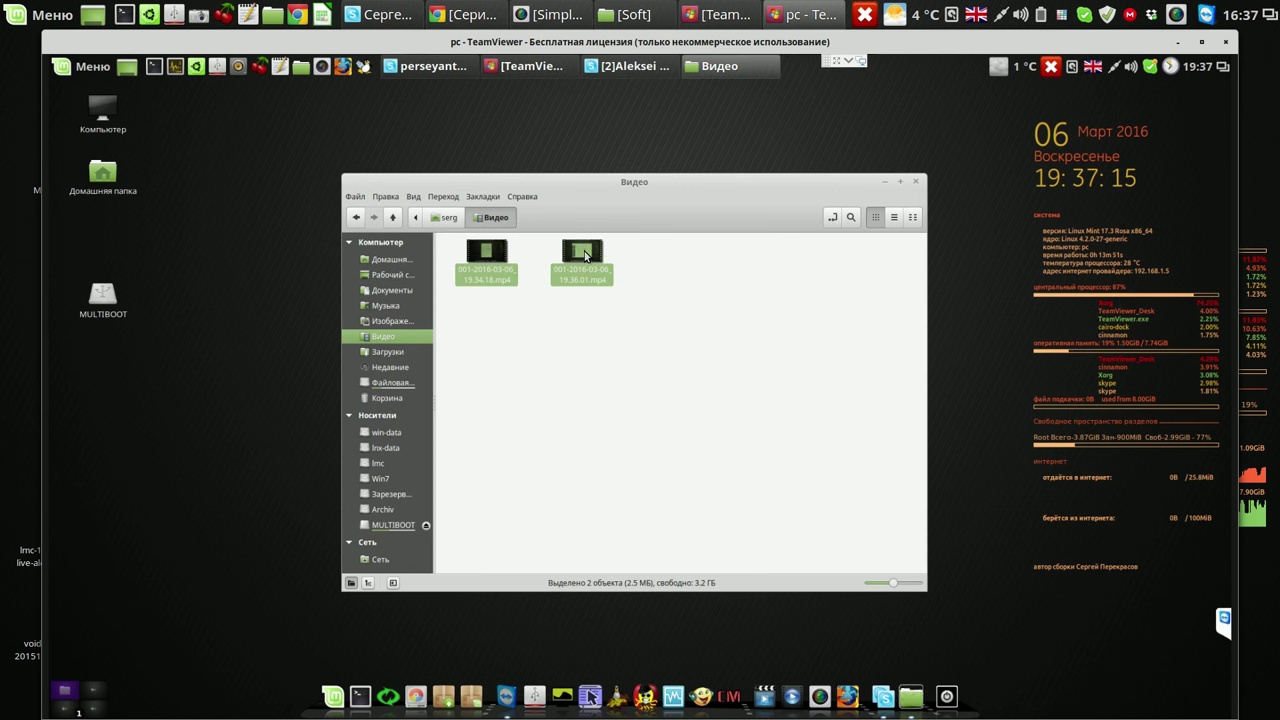
{"action": "right_click", "coordinate": [589, 258]}
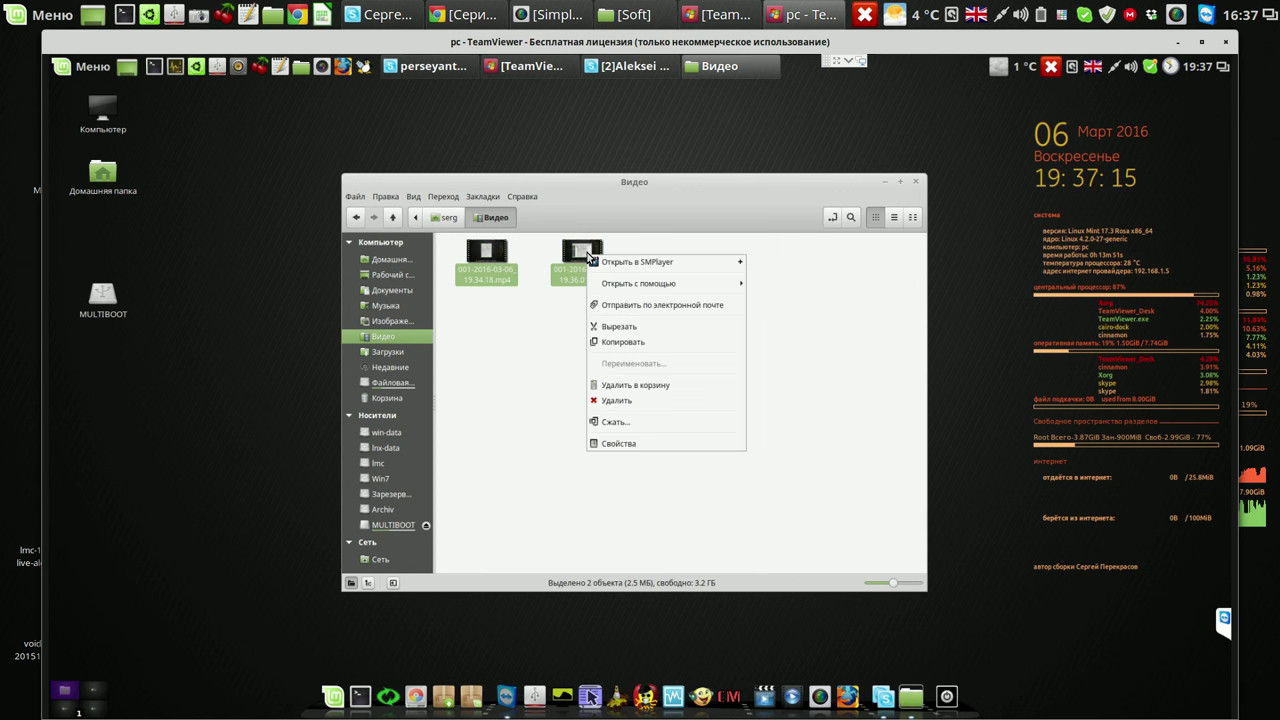
{"action": "left_click", "coordinate": [620, 401]}
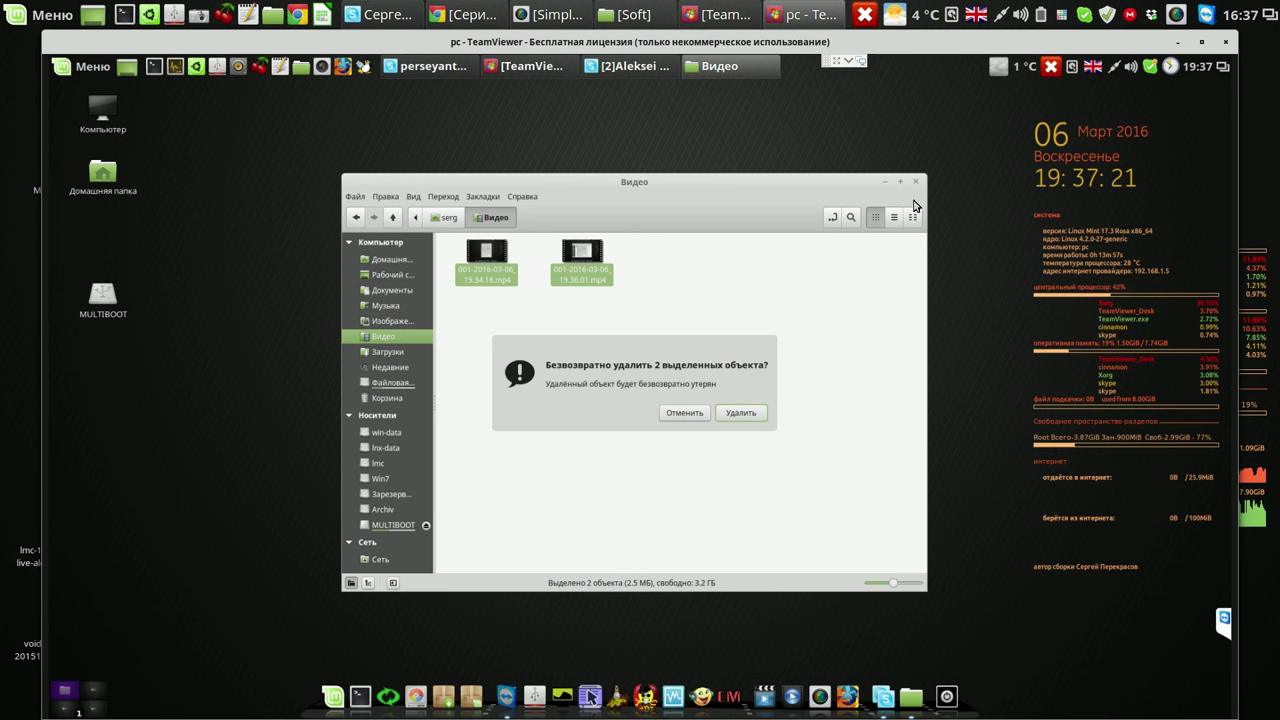
{"action": "left_click", "coordinate": [746, 414]}
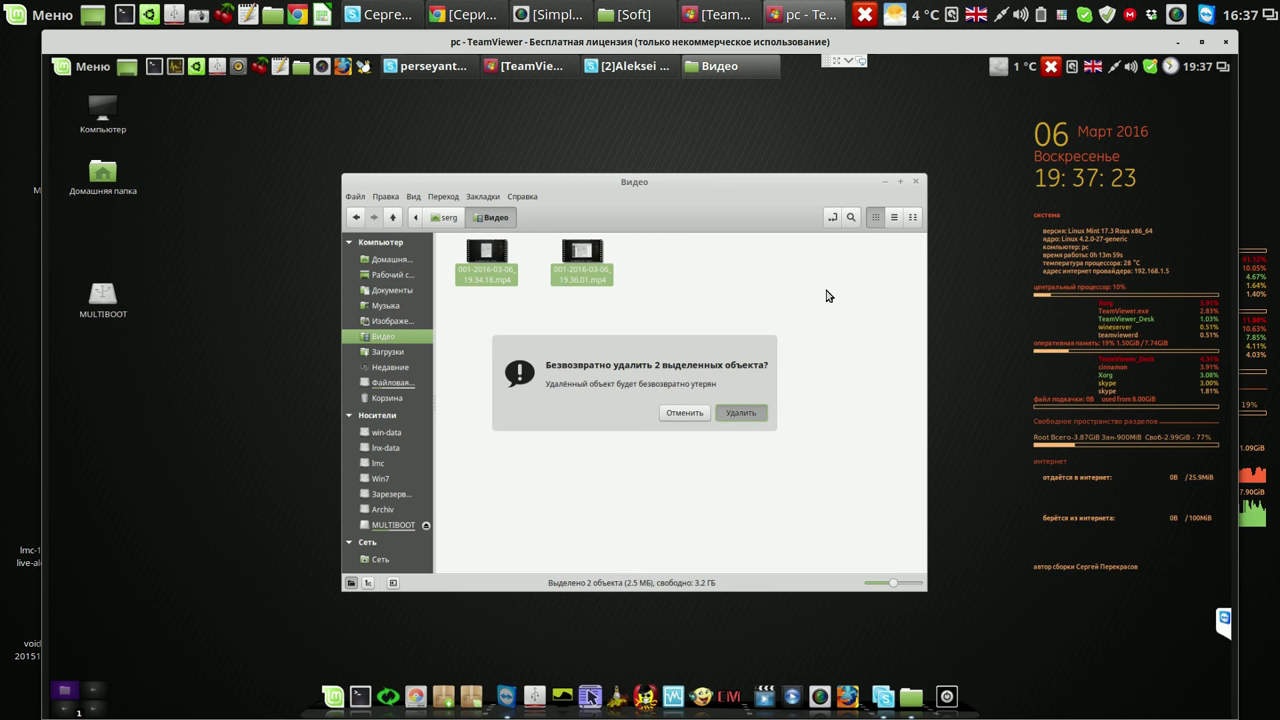
{"action": "left_click", "coordinate": [918, 185]}
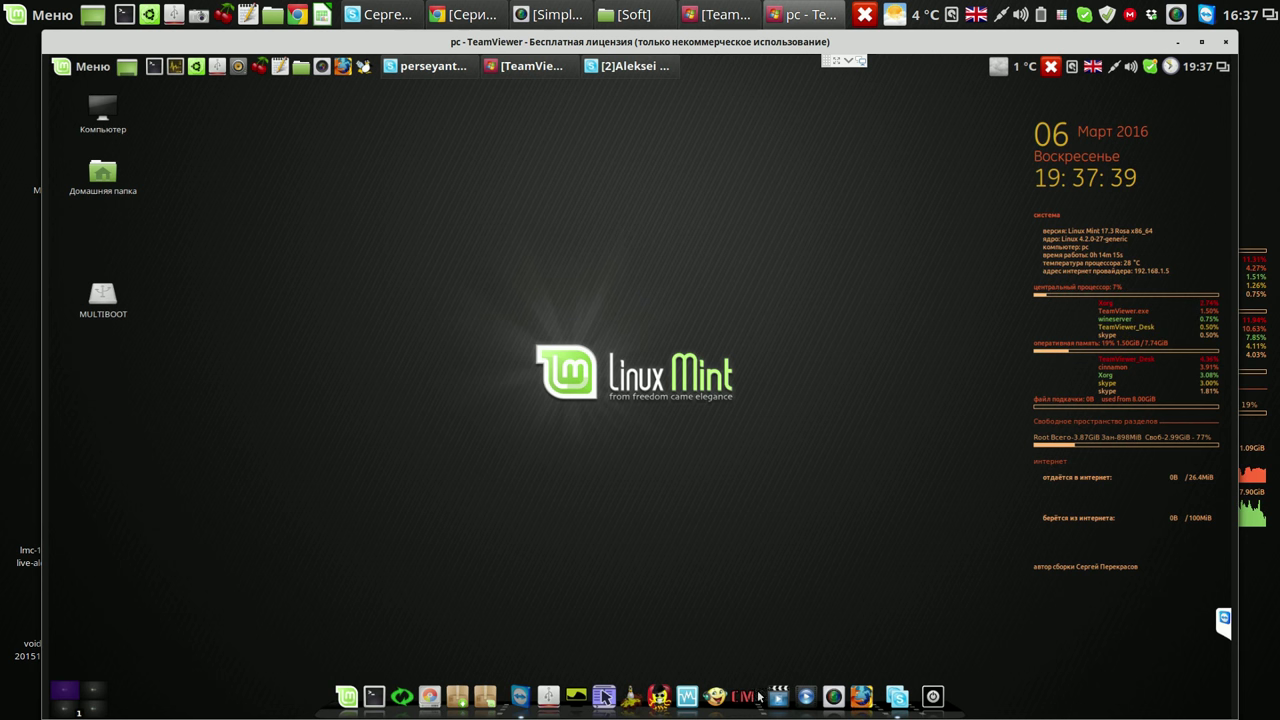
{"action": "left_click", "coordinate": [1178, 15]}
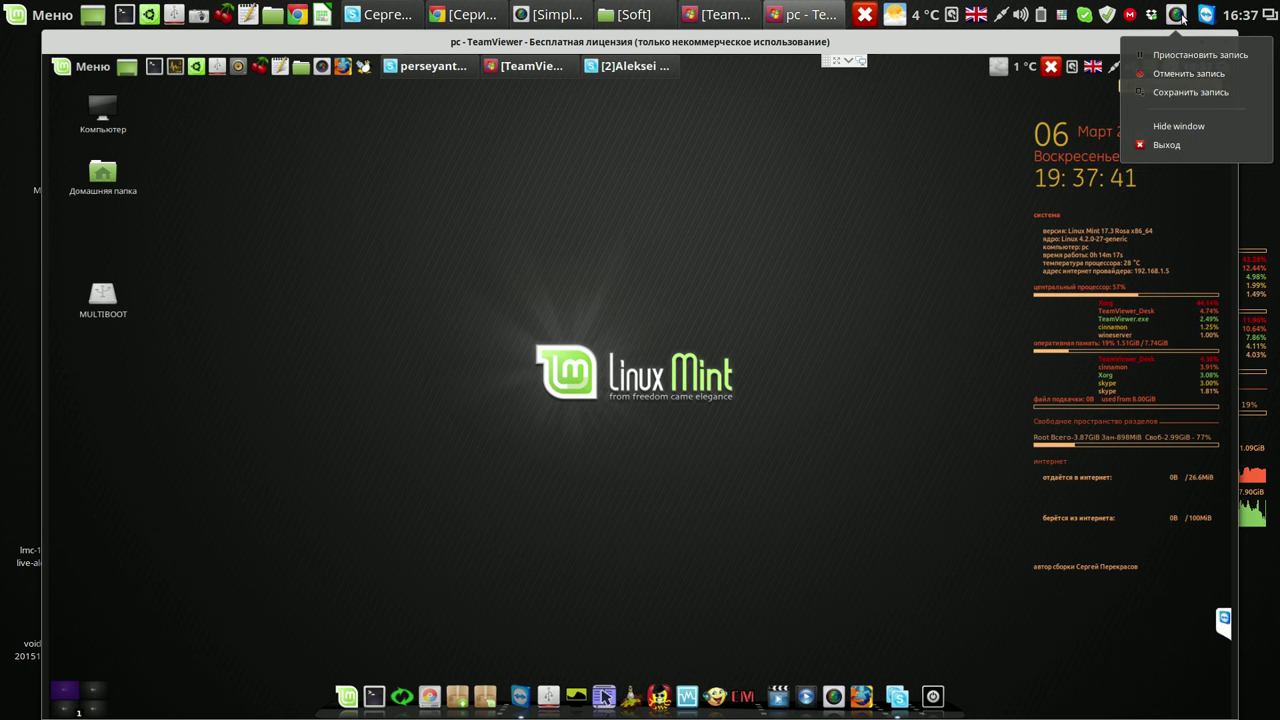
{"action": "left_click", "coordinate": [1081, 49]}
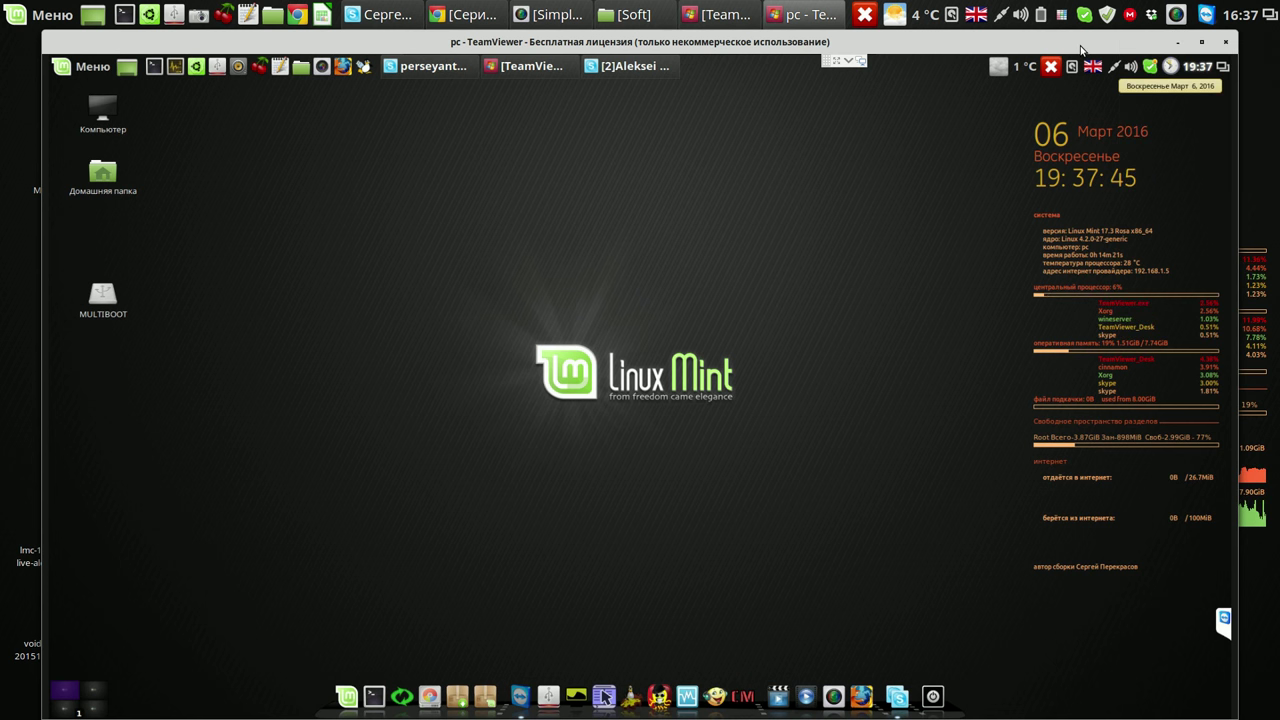
Move and shrink the TeamViewer window so that the local desktop's system monitor and dock are uncovered.
{"action": "left_click_drag", "start_coordinate": [1080, 47], "coordinate": [1044, 57]}
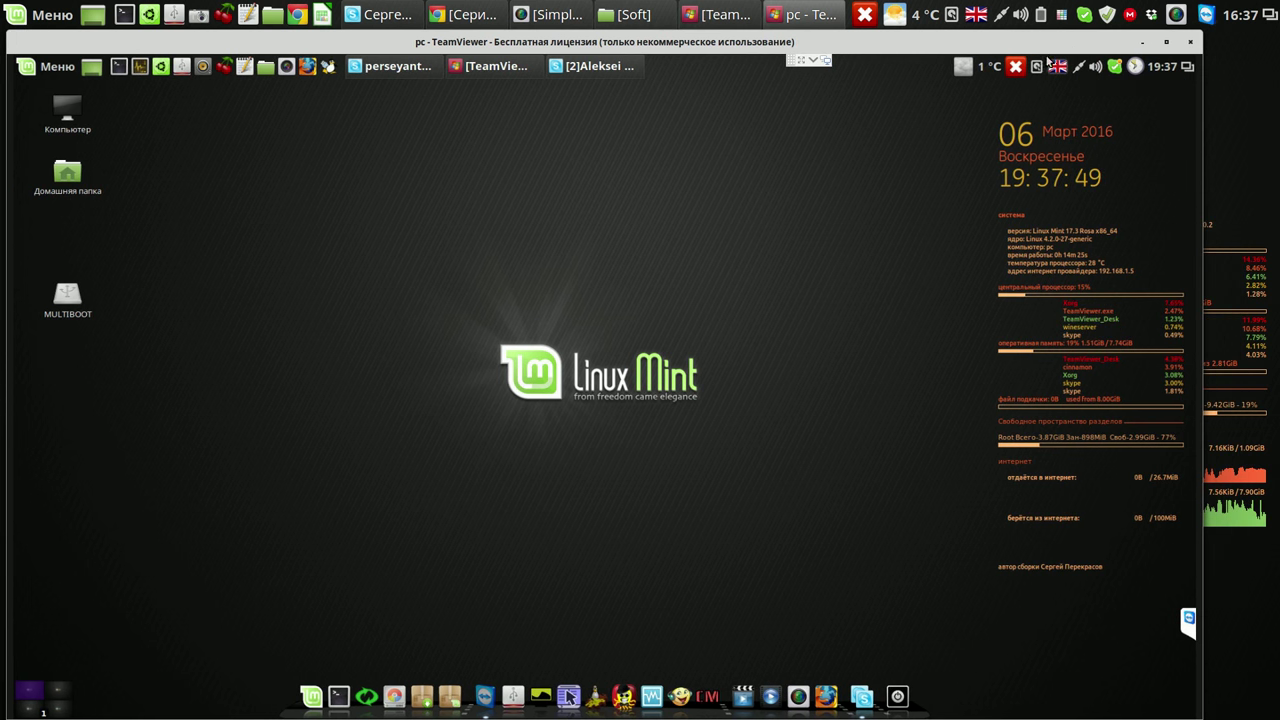
{"action": "left_click_drag", "start_coordinate": [1200, 714], "coordinate": [1045, 640]}
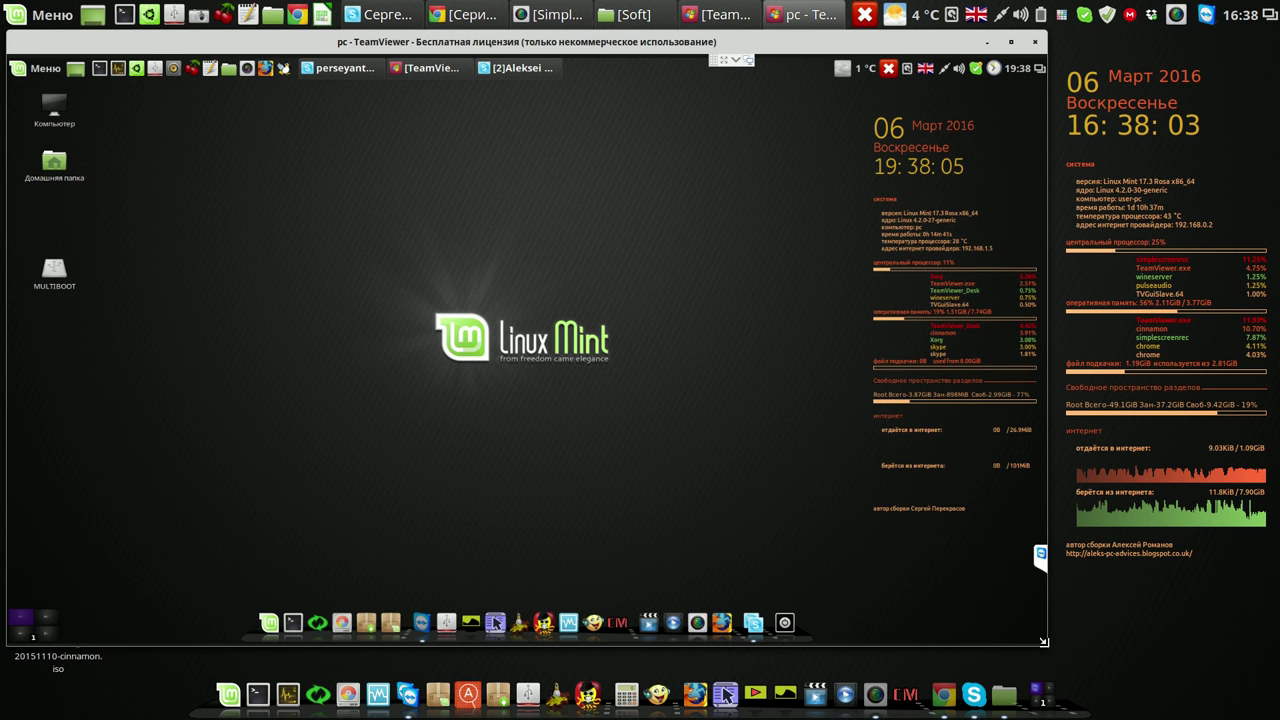
{"action": "left_click_drag", "start_coordinate": [1046, 647], "coordinate": [1049, 667]}
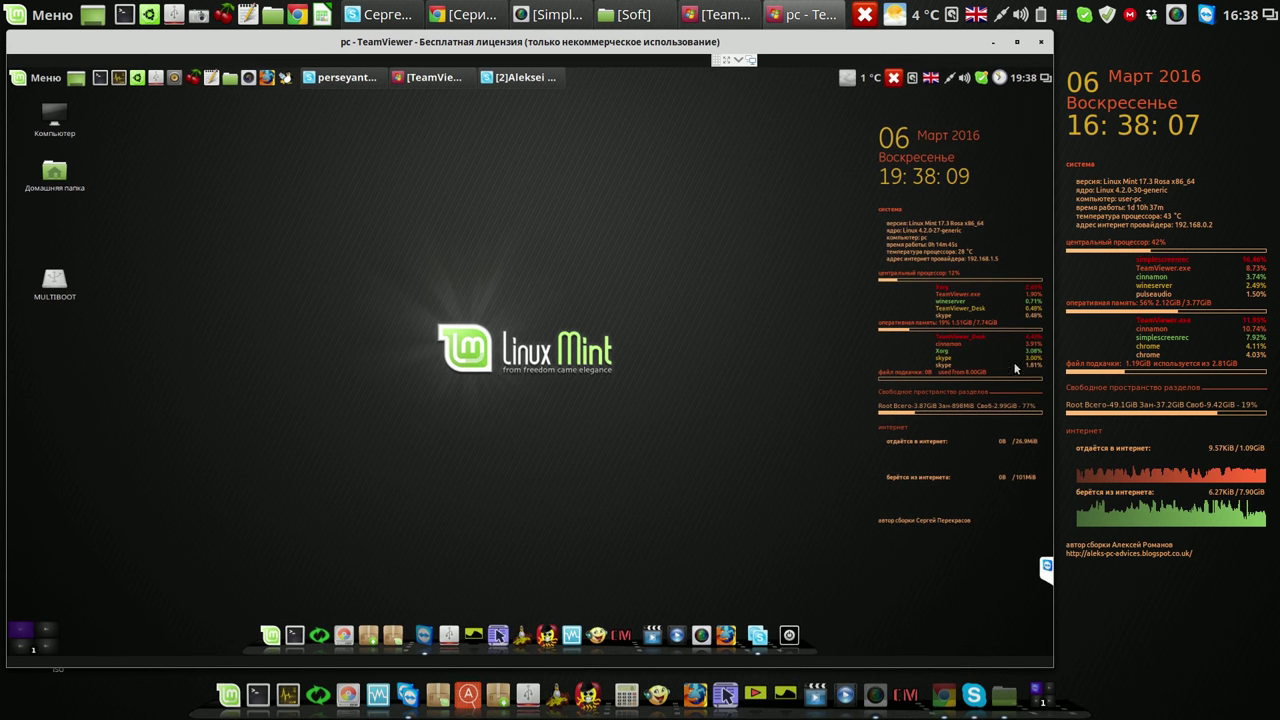